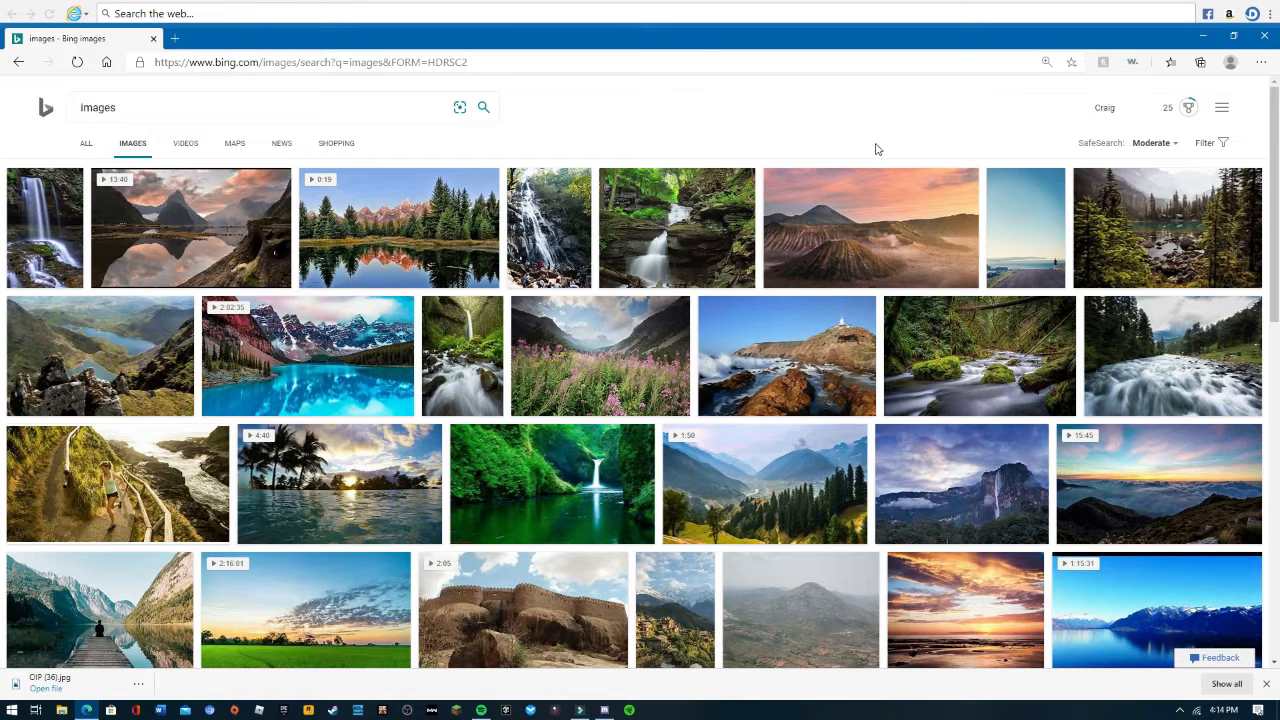
- Save the volcano sunset image from the image results to the Pictures folder as OIP (37)
right_click(848, 240)
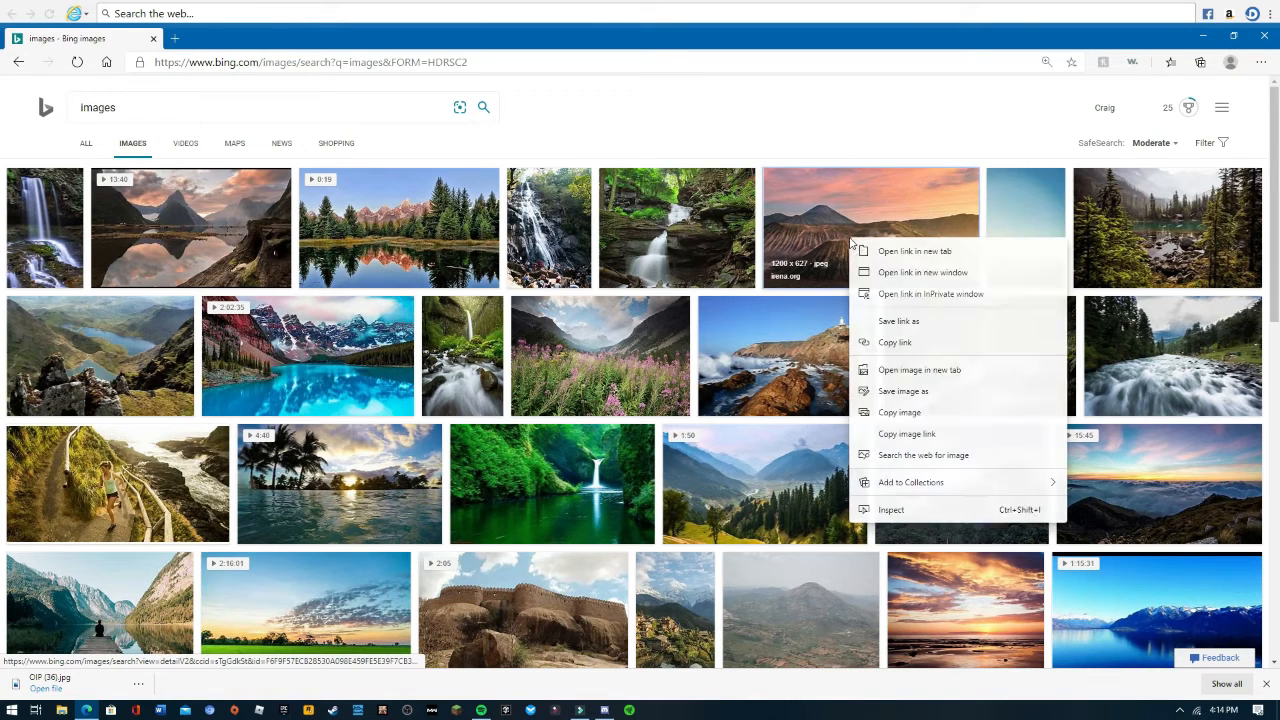
click(903, 391)
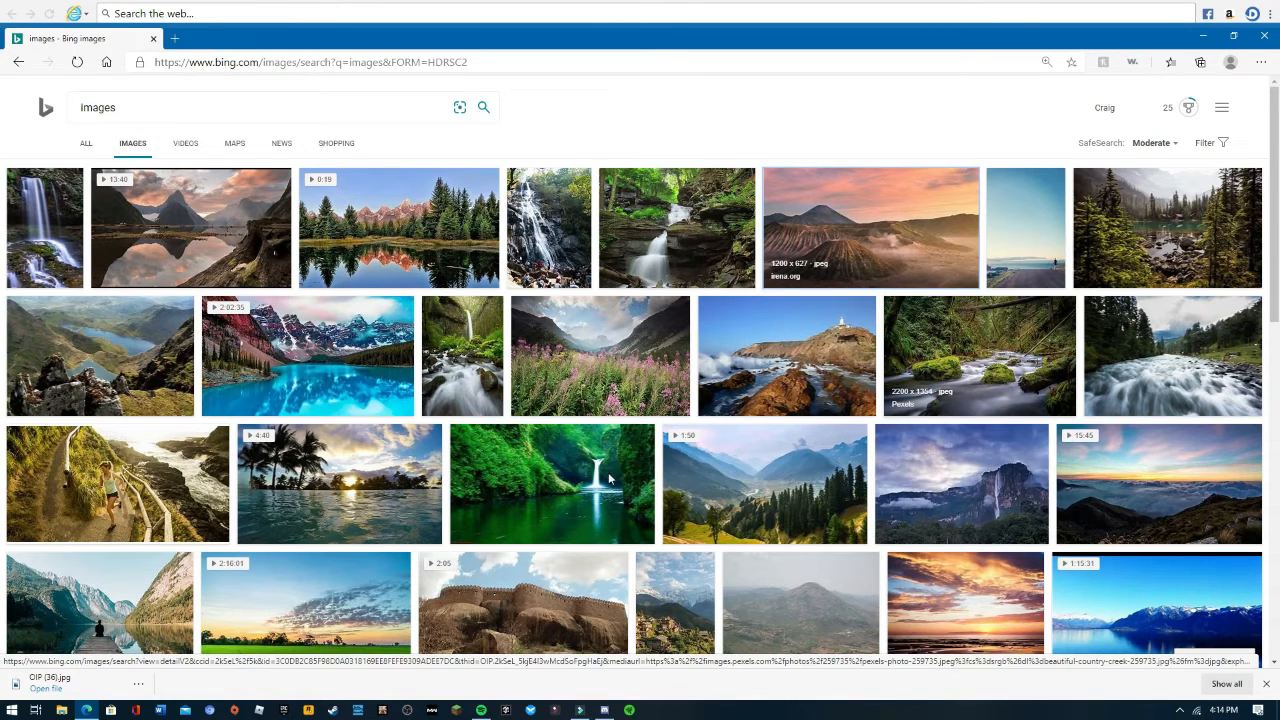
click(63, 183)
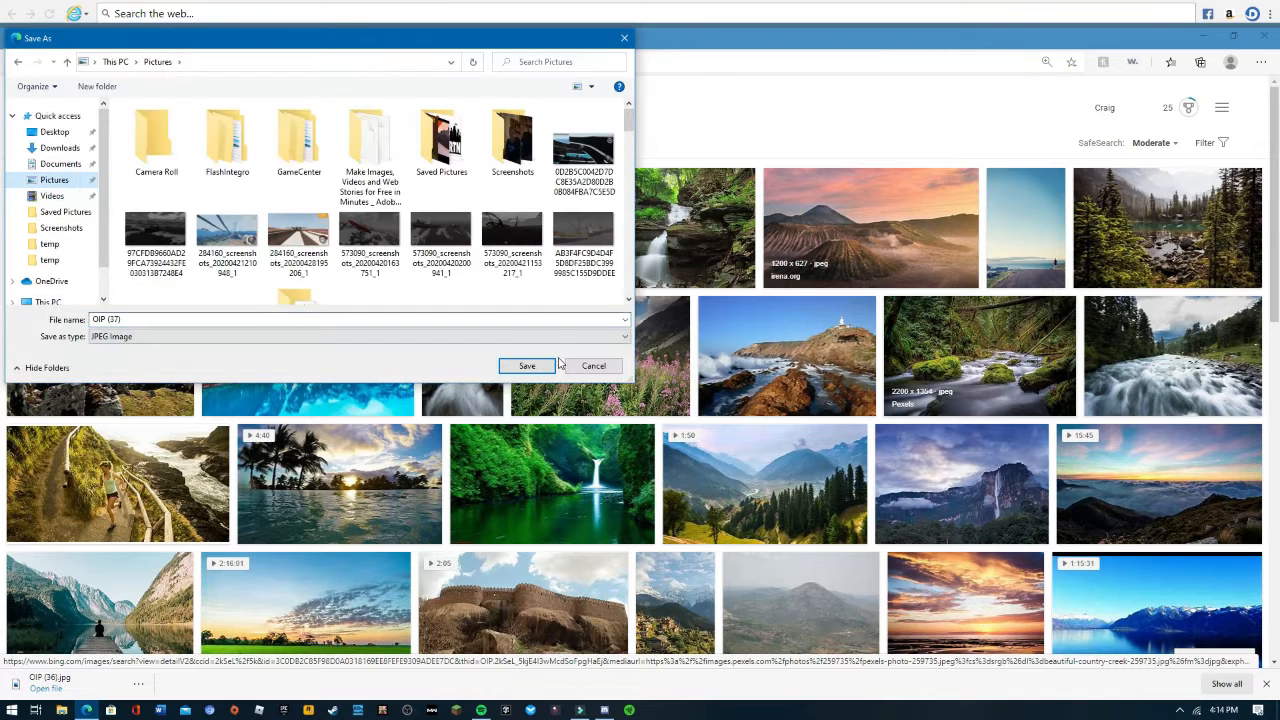
click(538, 367)
- Open Adobe Spark in a new browser tab
key(ctrl+t)
text(adobesparkpost.app.link)
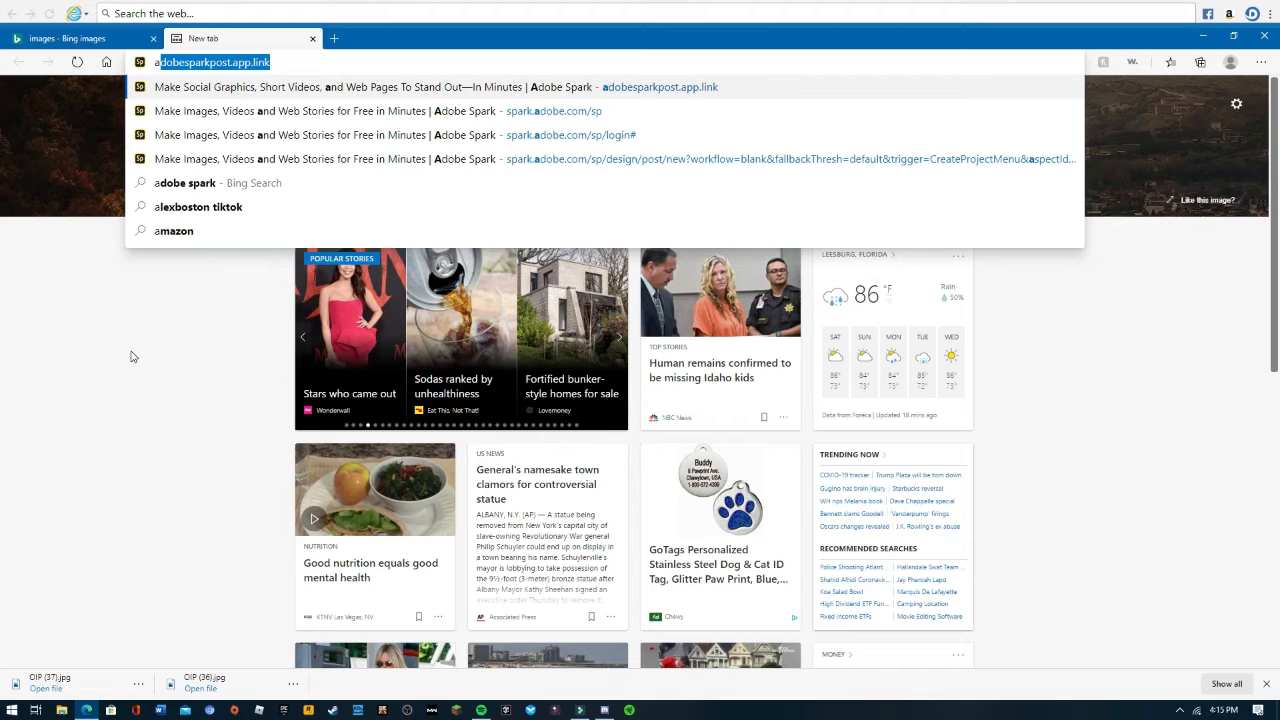
key(Return)
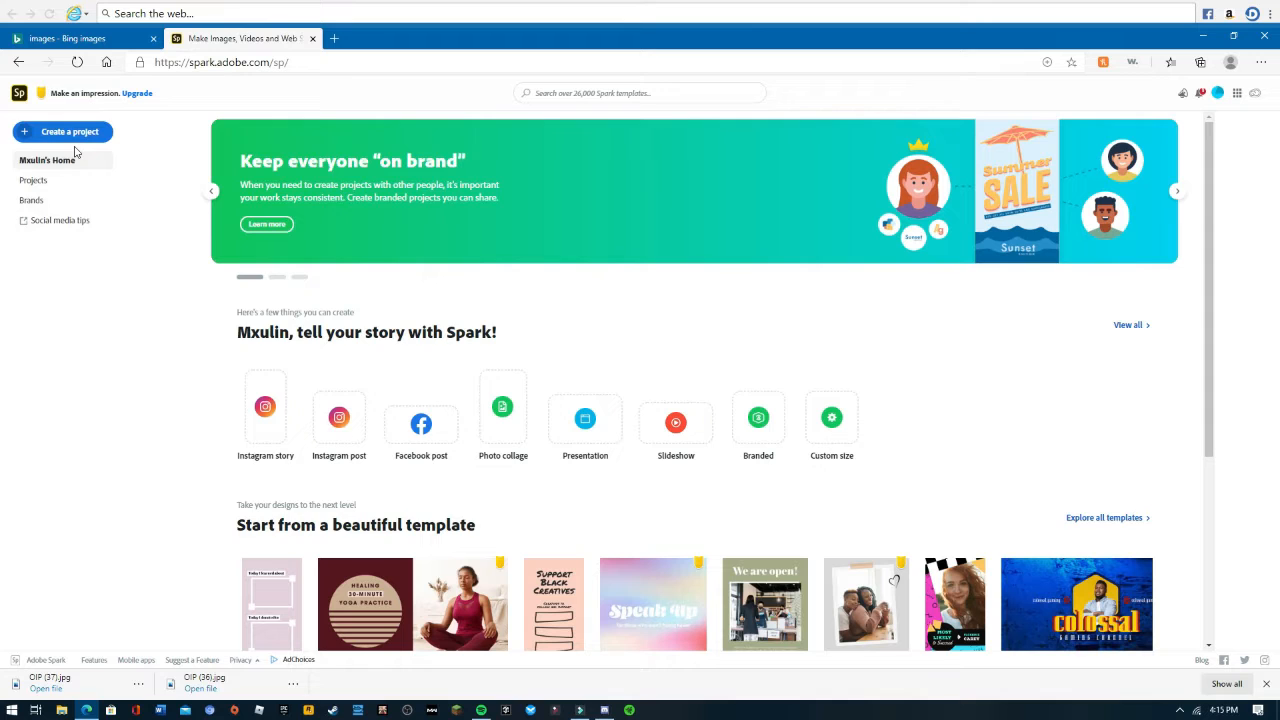
- Create a new blank Facebook post project
click(80, 131)
click(70, 218)
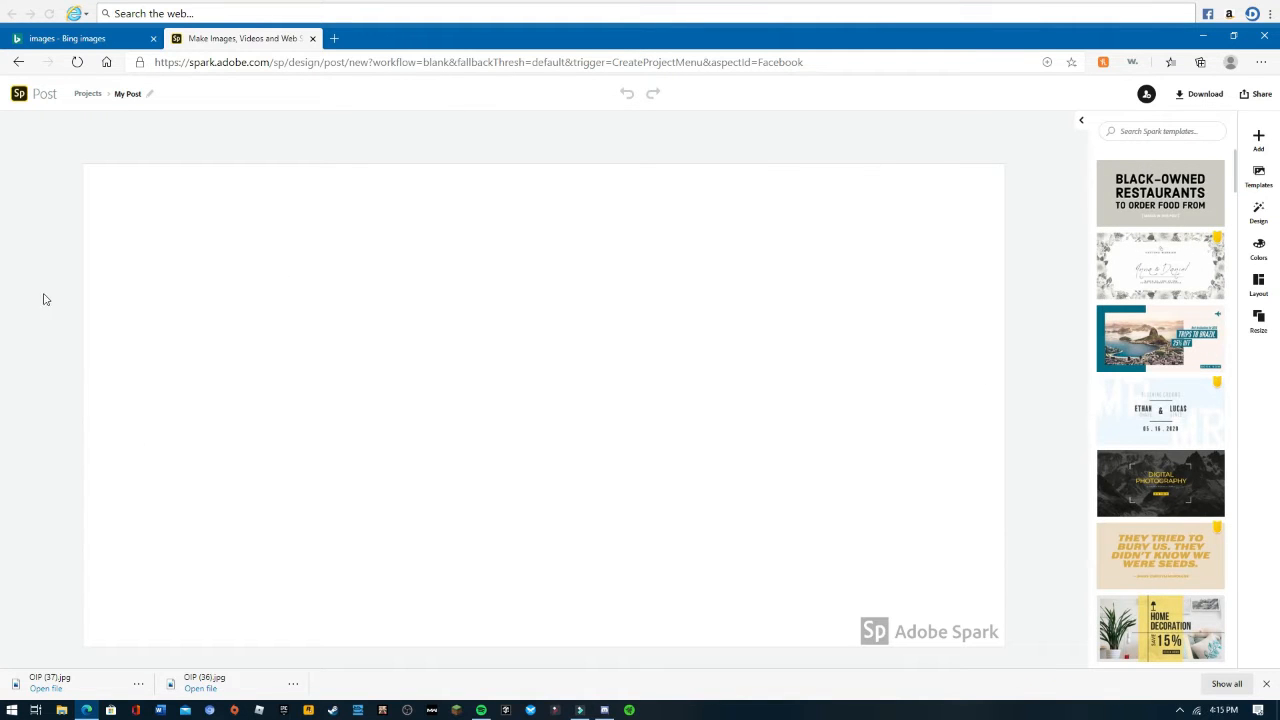
- Remove the Adobe Spark watermark from the canvas and close the pricing tab that opens
mouse_move(910, 637)
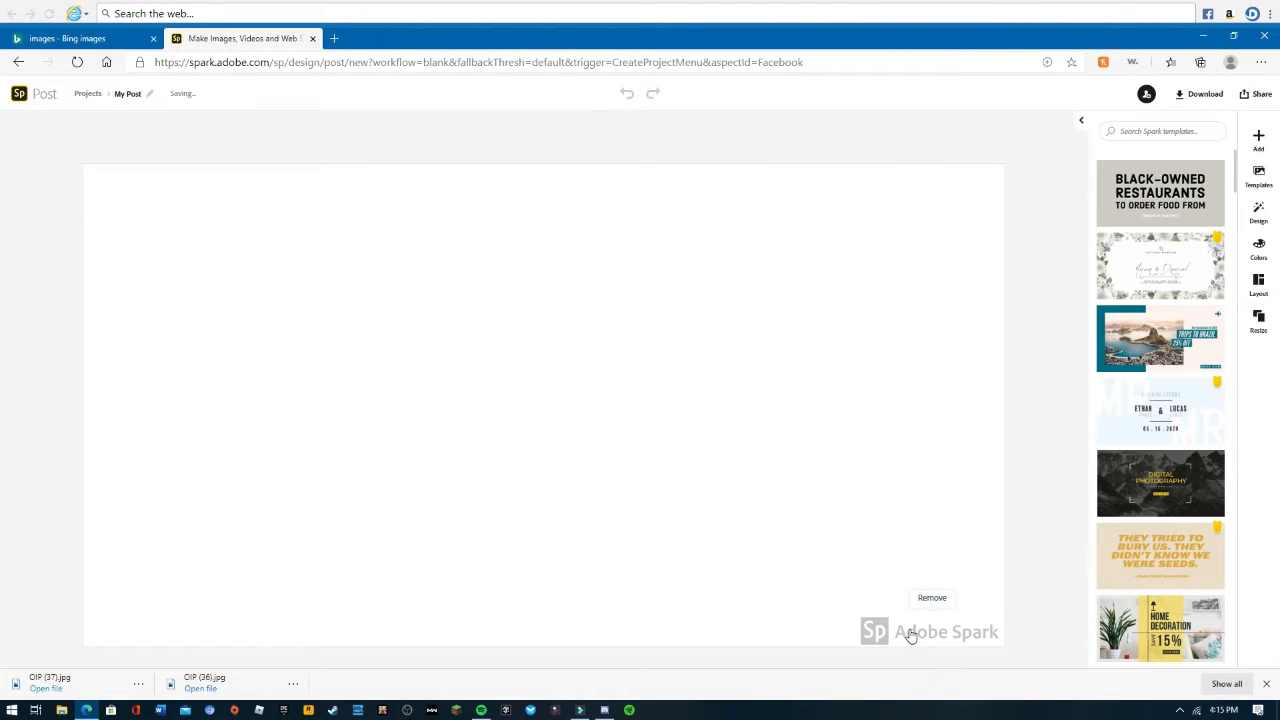
click(931, 598)
click(912, 589)
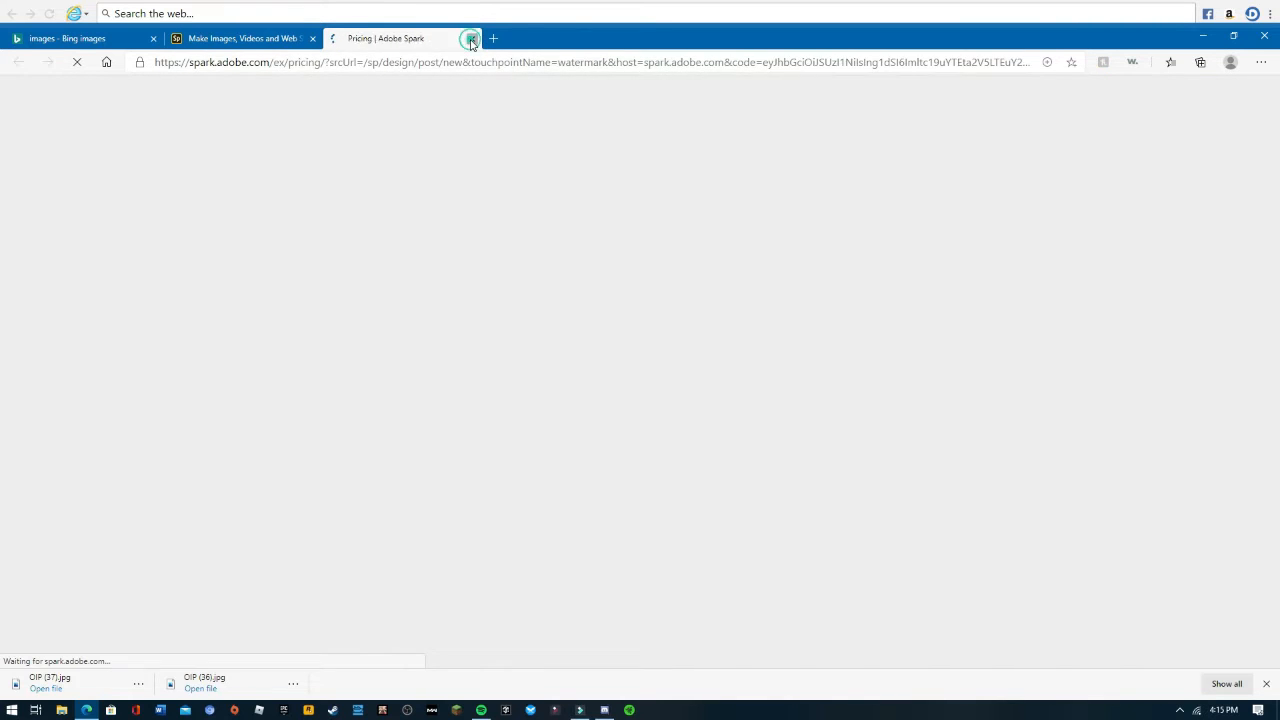
click(471, 39)
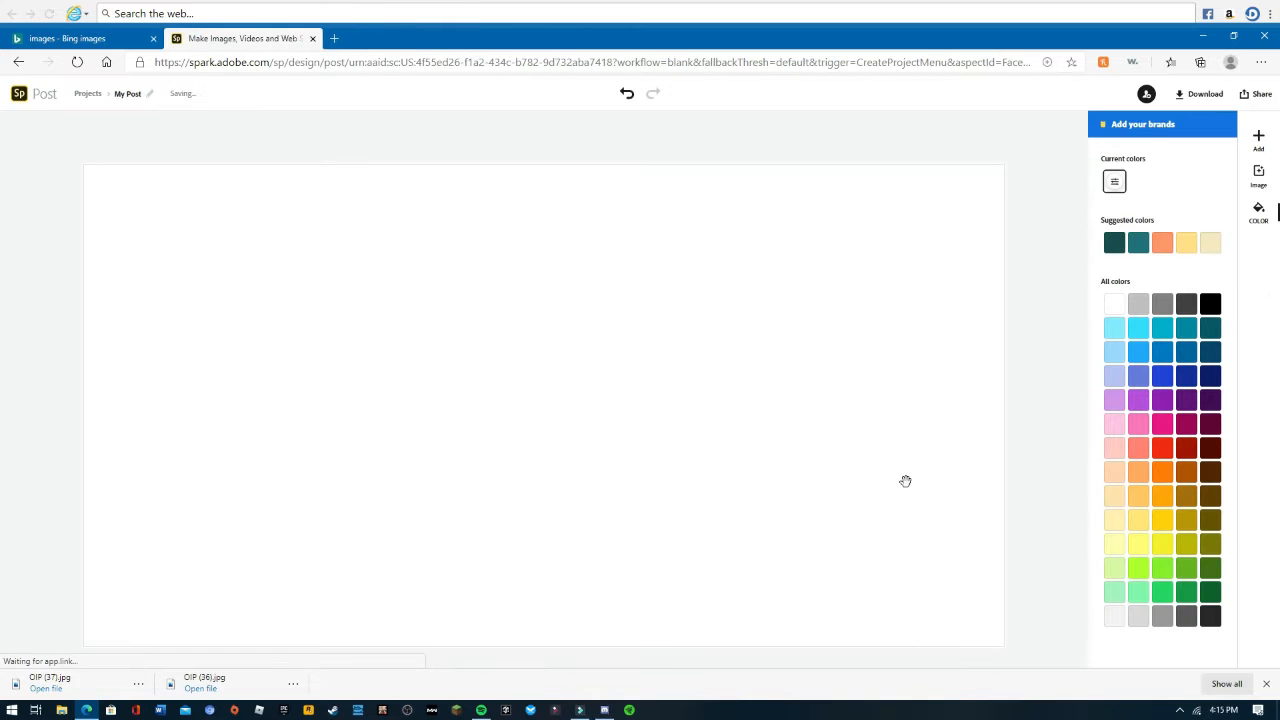
- Upload the saved image OIP (37) as a photo and pin it to the post's background
click(1040, 549)
click(1258, 140)
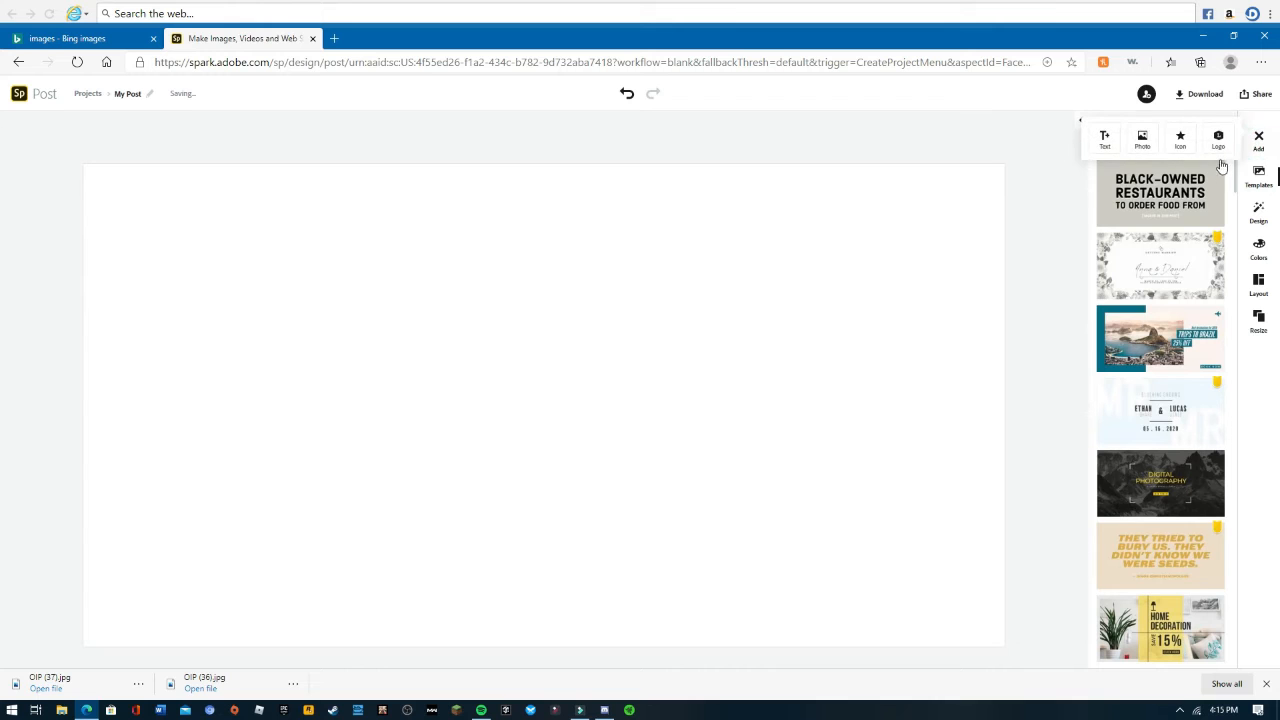
click(1141, 141)
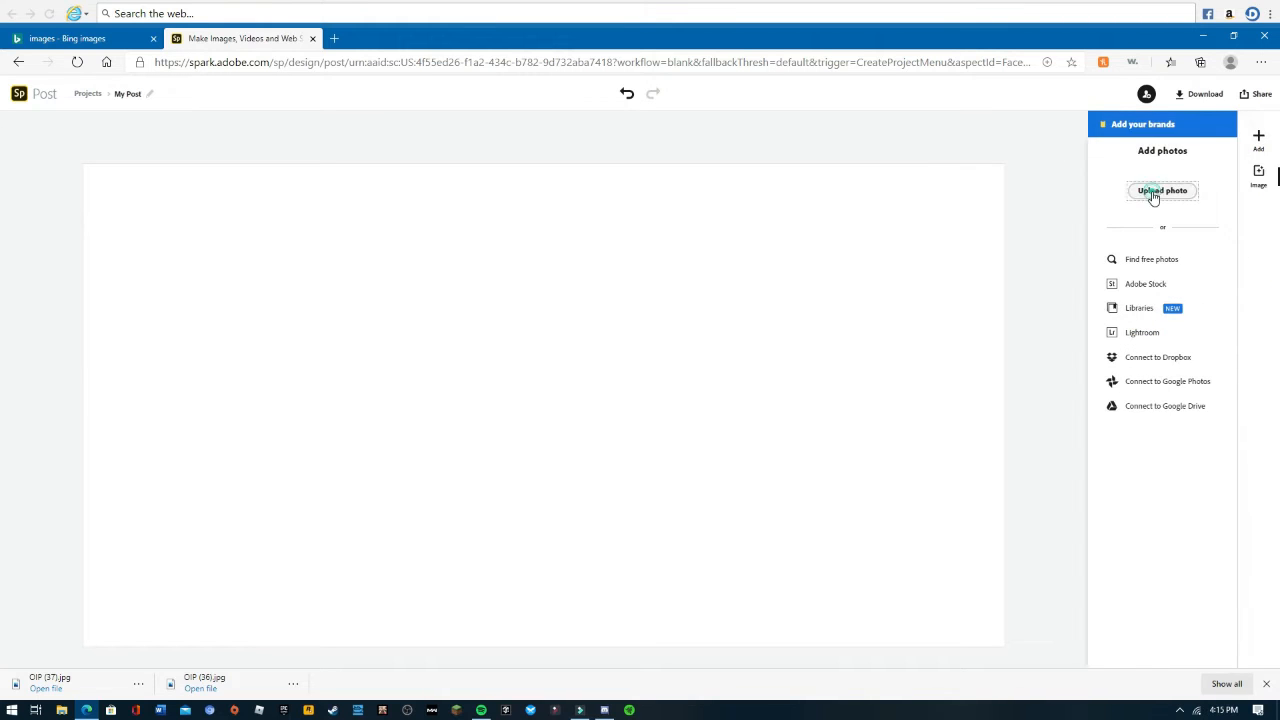
click(1150, 195)
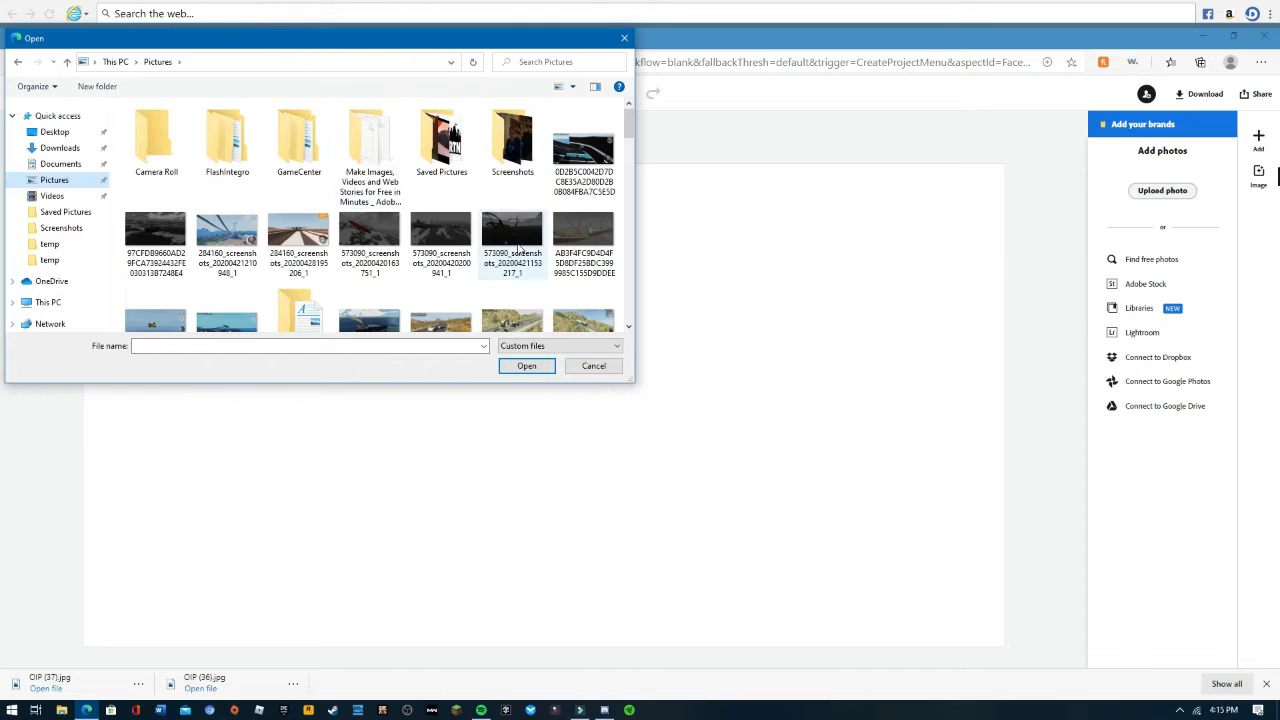
scroll(516, 262, down, 1)
scroll(514, 258, down, 4)
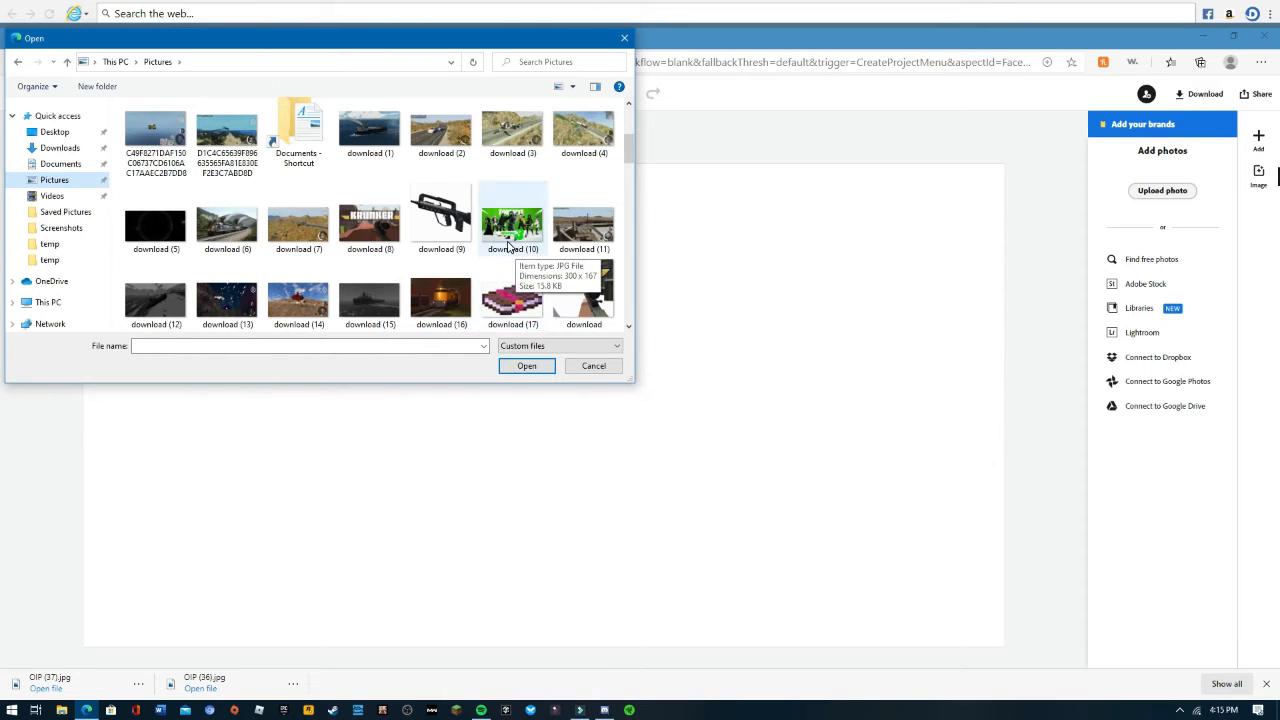
scroll(505, 247, down, 6)
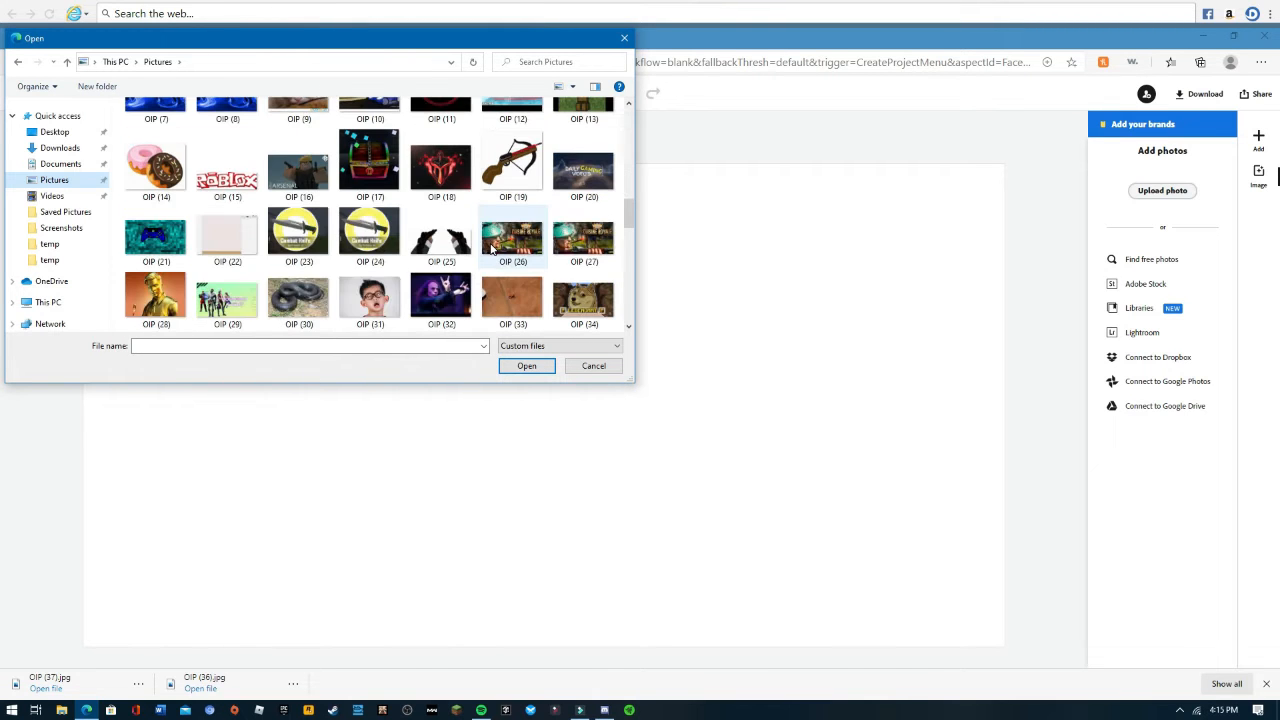
scroll(486, 250, down, 2)
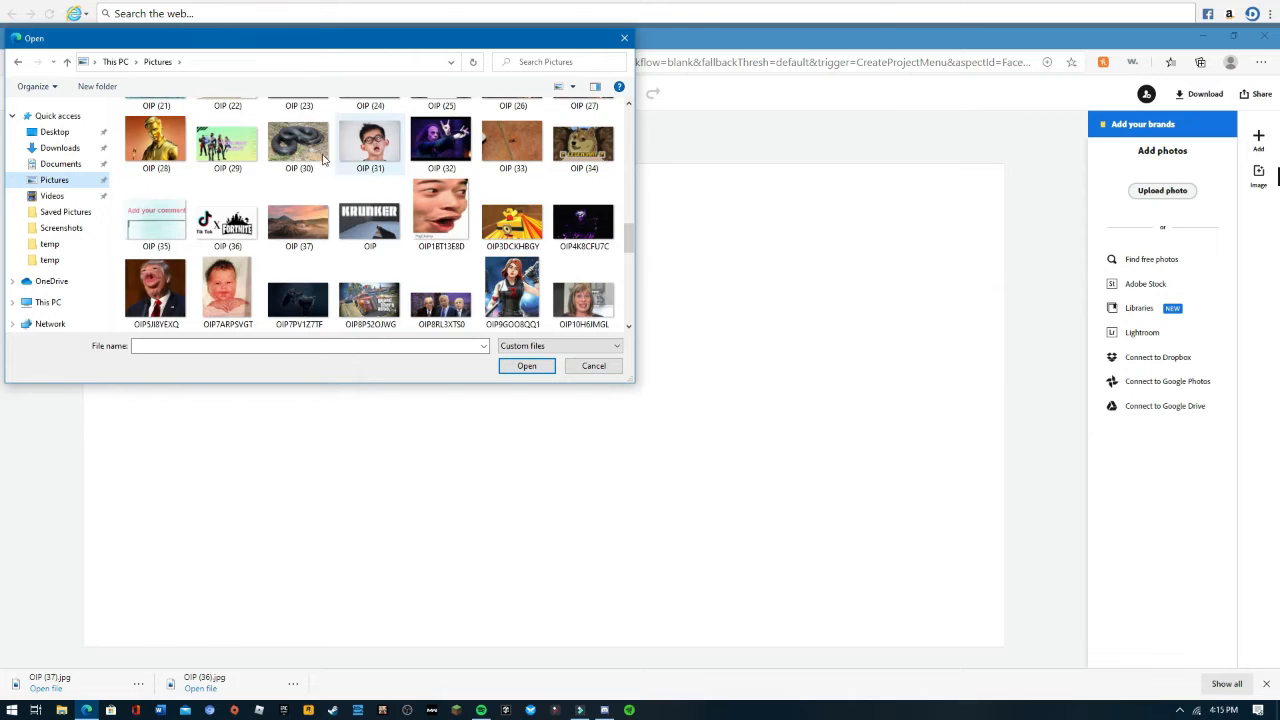
click(298, 222)
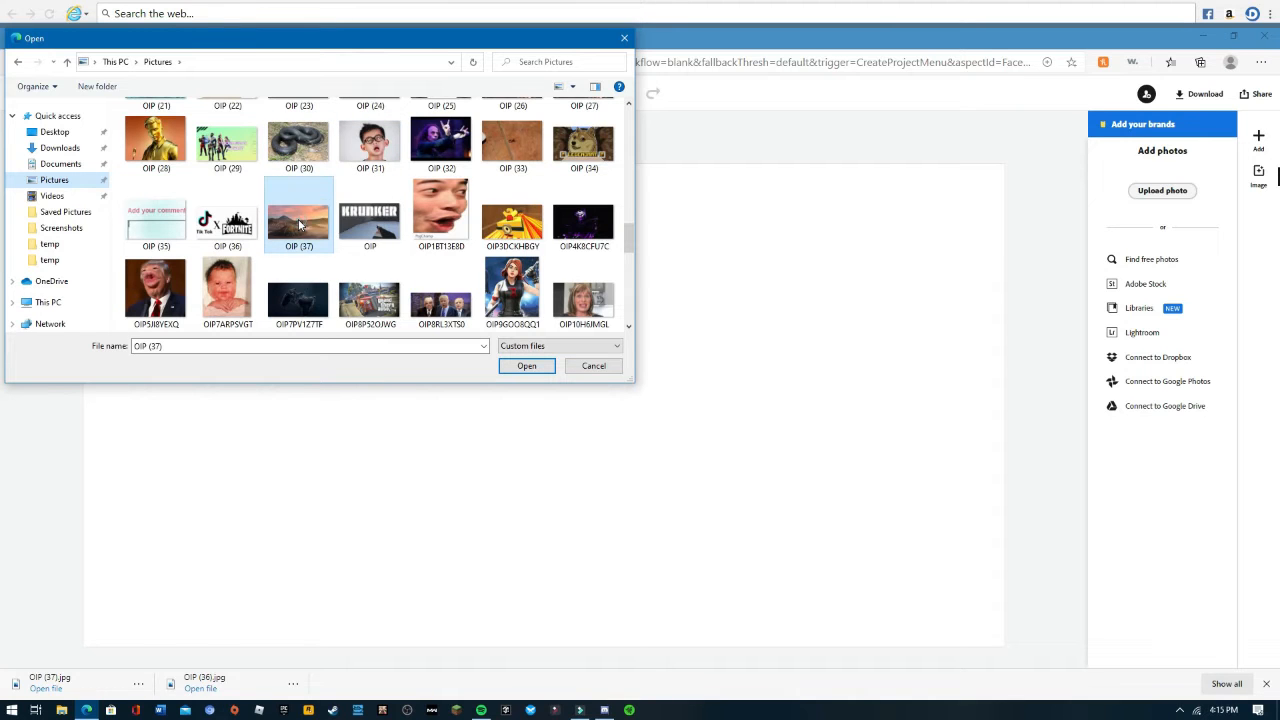
click(526, 365)
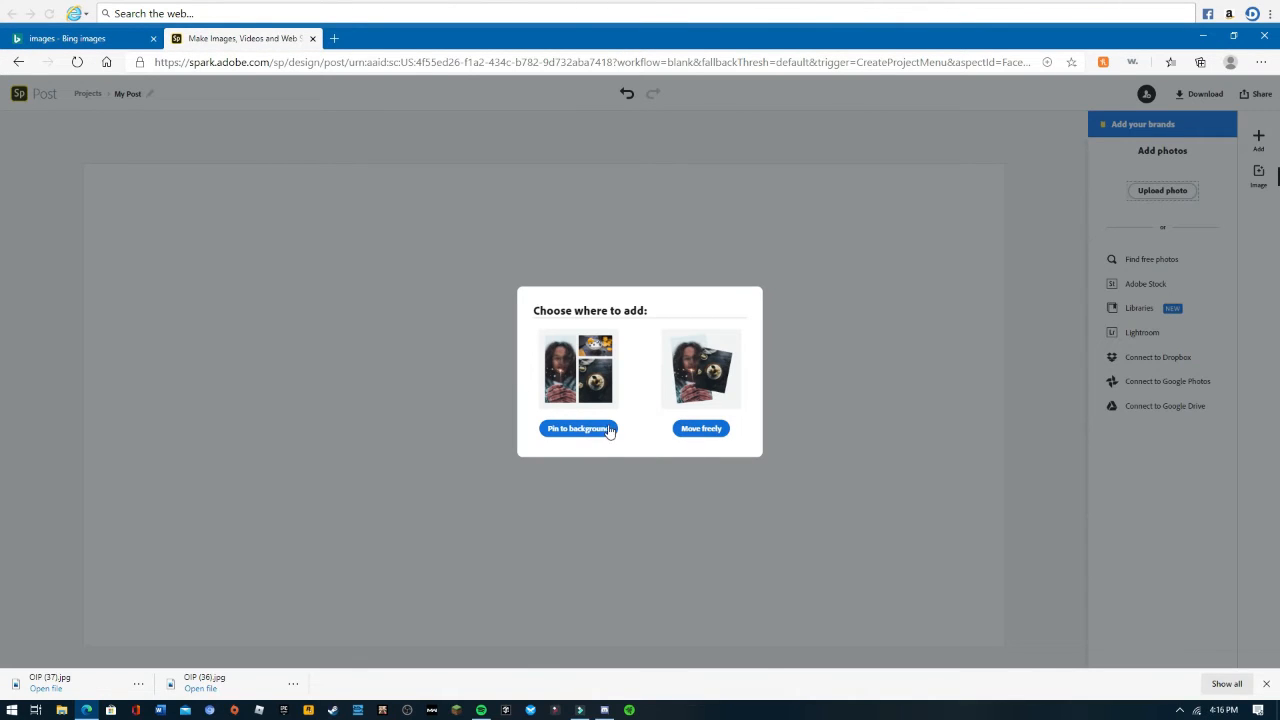
click(560, 432)
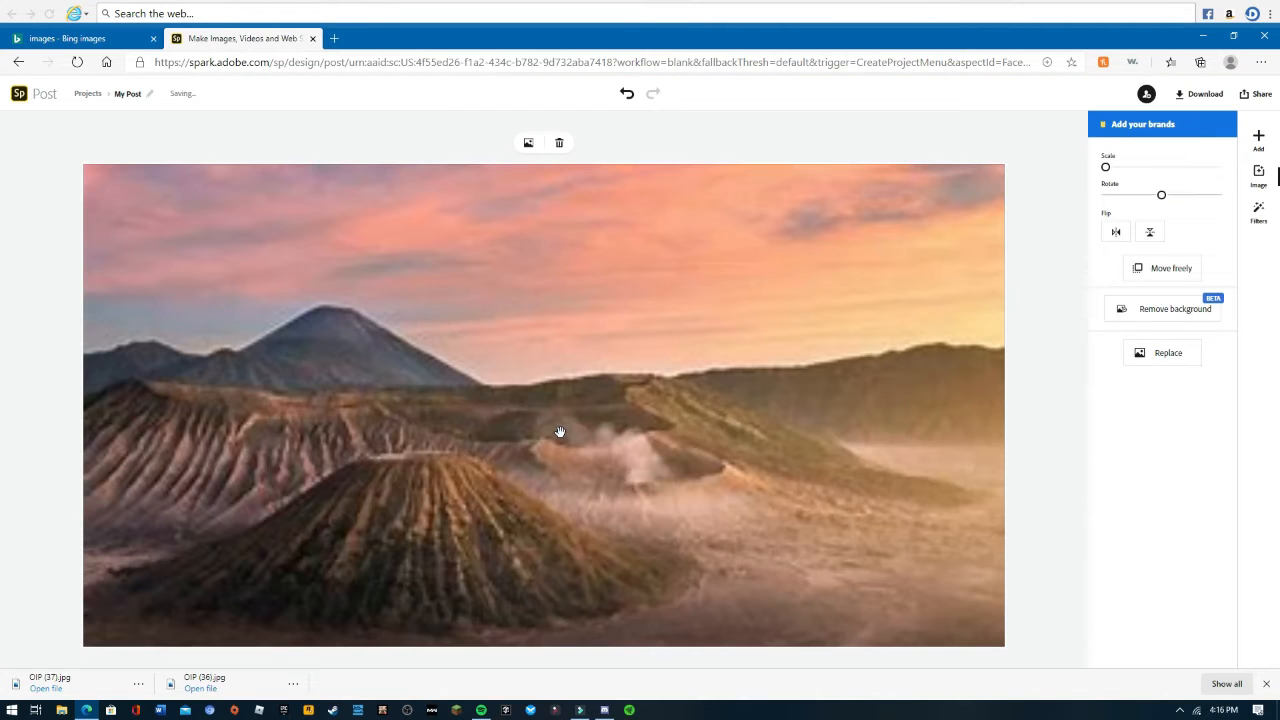
- Add the "Young. Wild. Free." text template to the post
click(1259, 137)
click(1103, 137)
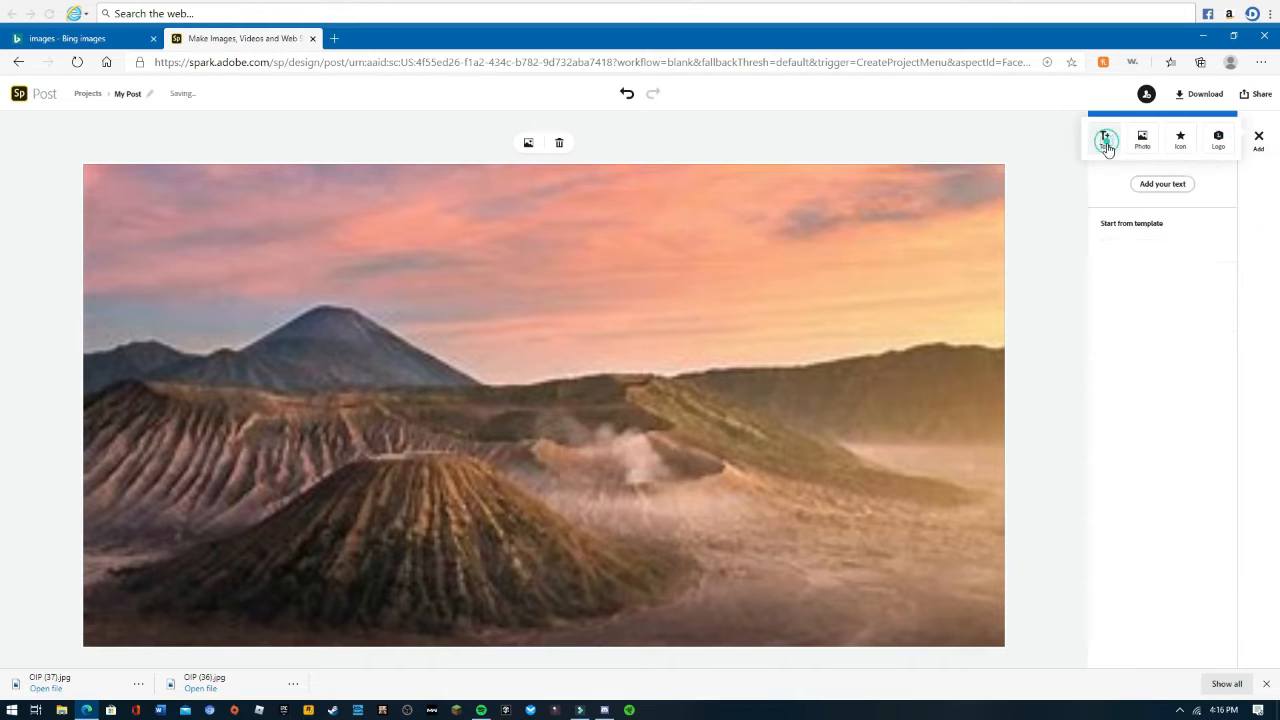
scroll(1160, 480, down, 5)
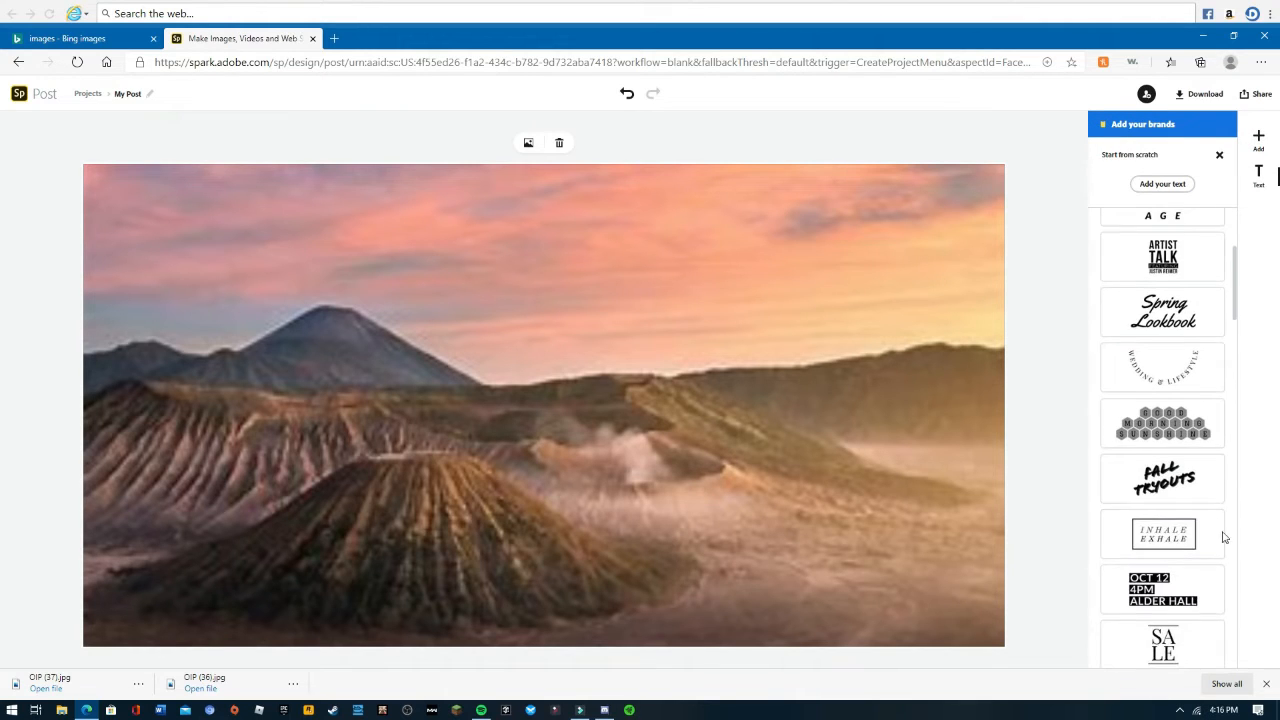
scroll(1160, 585, down, 8)
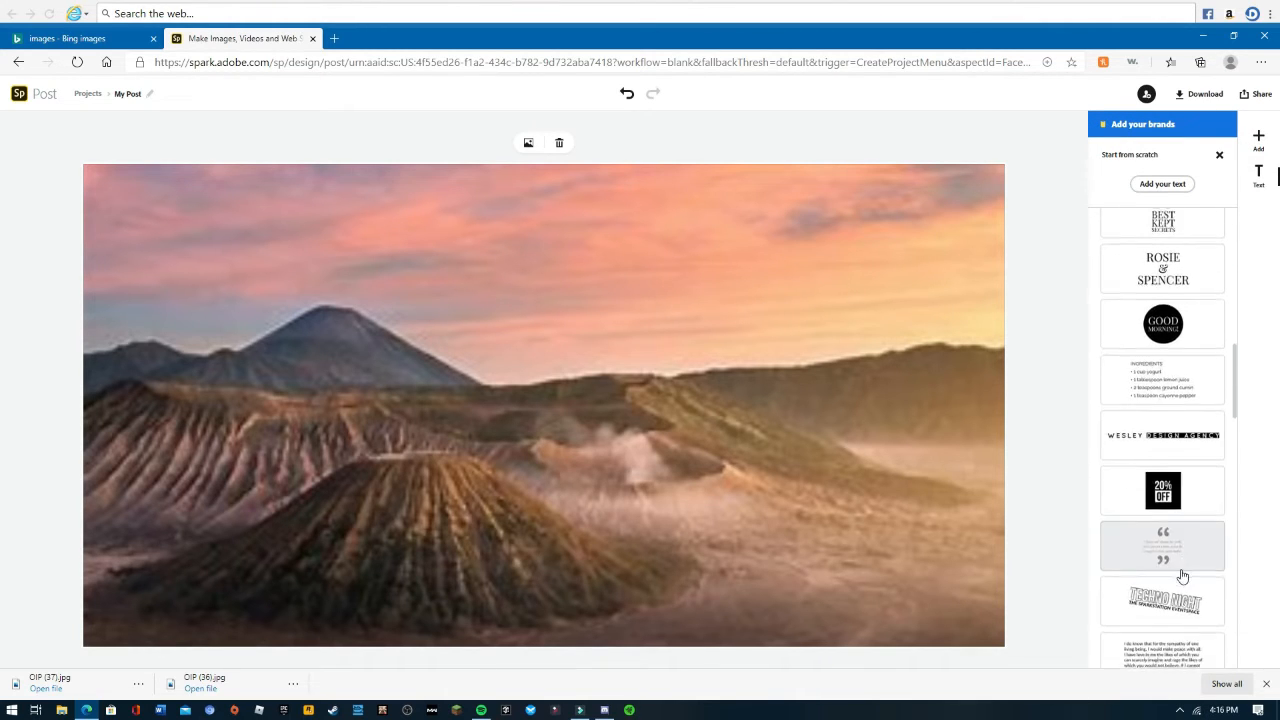
scroll(1181, 577, down, 3)
scroll(1181, 566, down, 3)
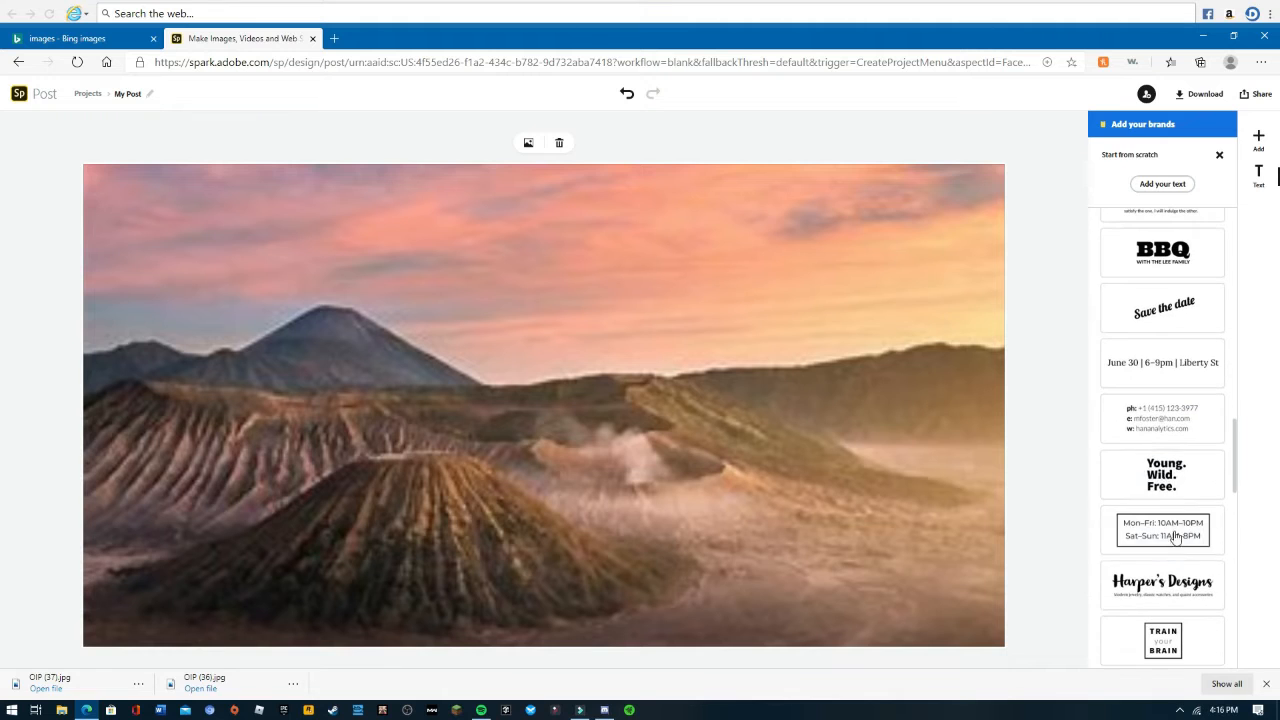
click(1162, 480)
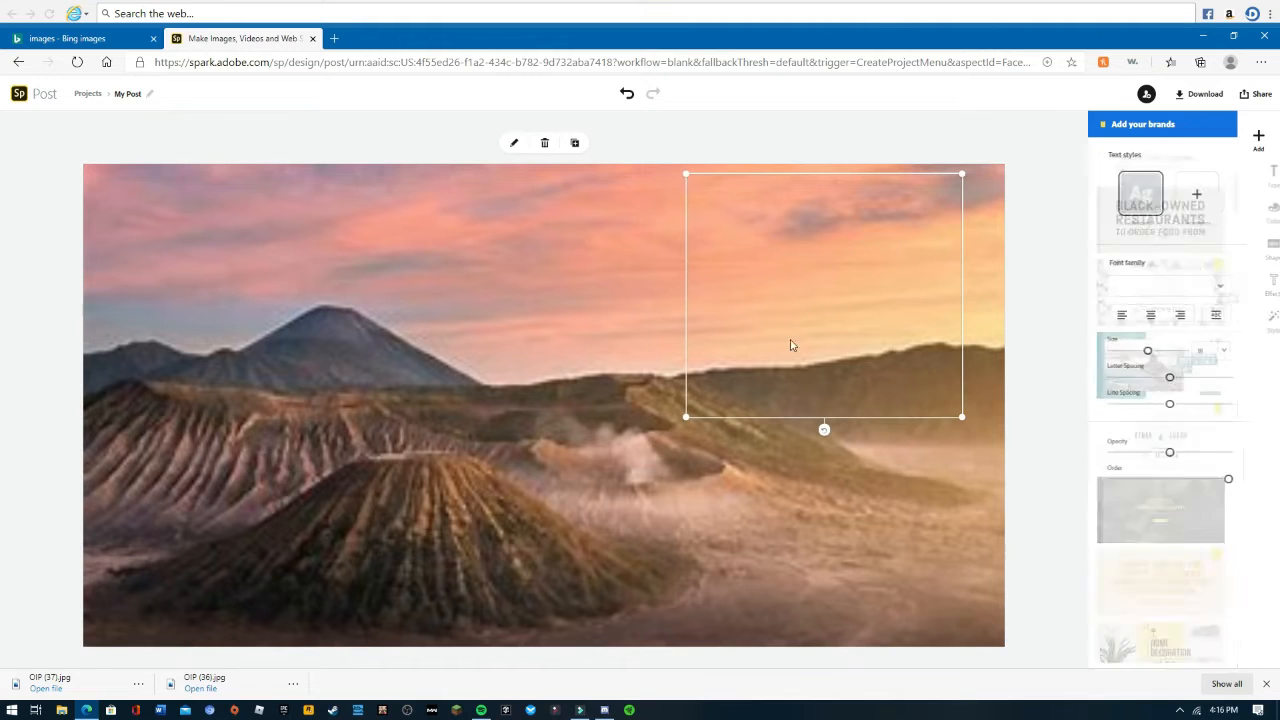
- Replace the template text with "view" and move it to the upper middle of the post
click(510, 146)
key(BackSpace)
key(BackSpace)
key(BackSpace)
key(BackSpace)
key(BackSpace)
key(BackSpace)
key(BackSpace)
key(BackSpace)
key(BackSpace)
key(BackSpace)
key(BackSpace)
key(BackSpace)
key(BackSpace)
key(BackSpace)
key(BackSpace)
key(BackSpace)
key(BackSpace)
key(BackSpace)
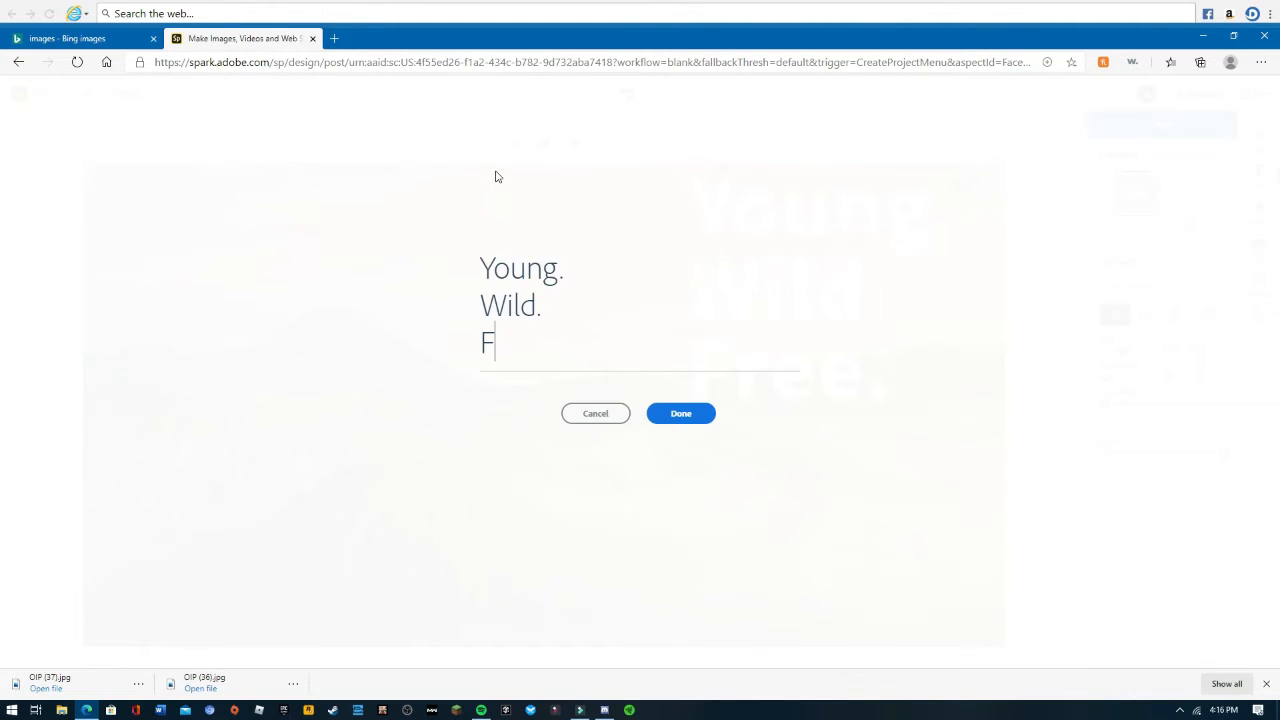
text(view)
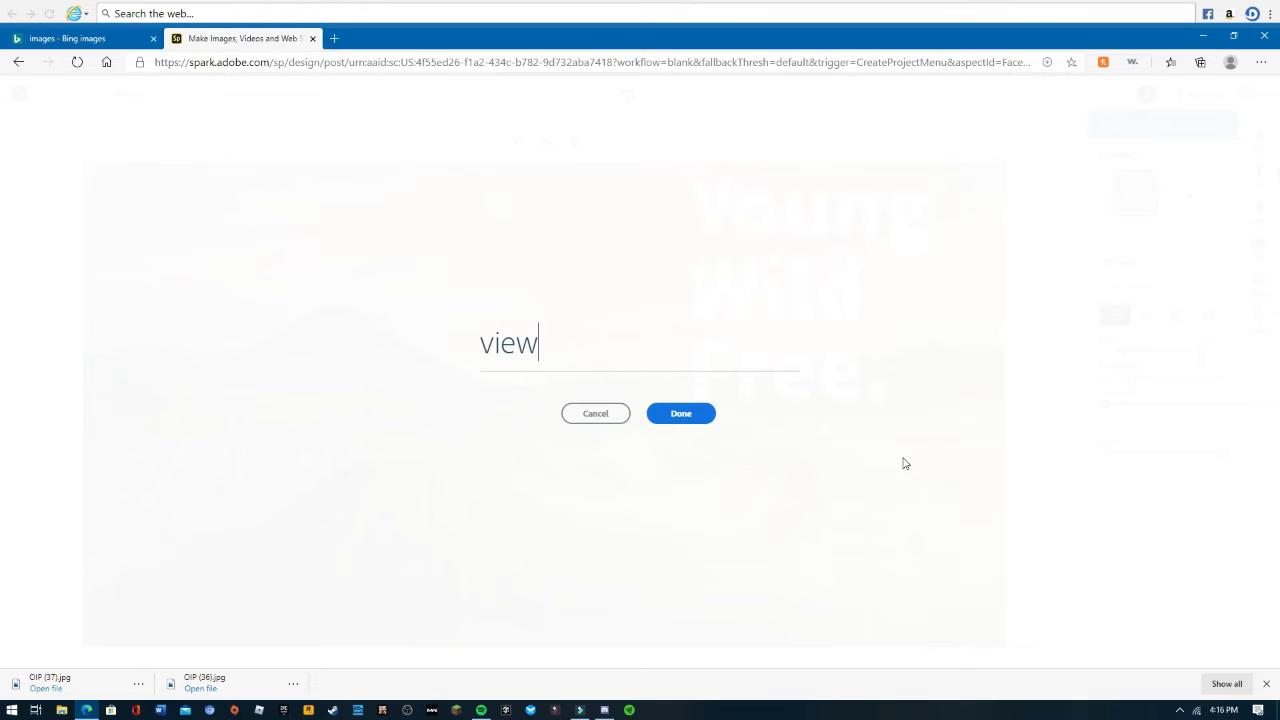
click(702, 419)
drag(893, 218, 598, 285)
click(724, 300)
- Search the icons for "arrow" and add a downward arrow to the post
click(1258, 138)
click(1174, 146)
text(arrow)
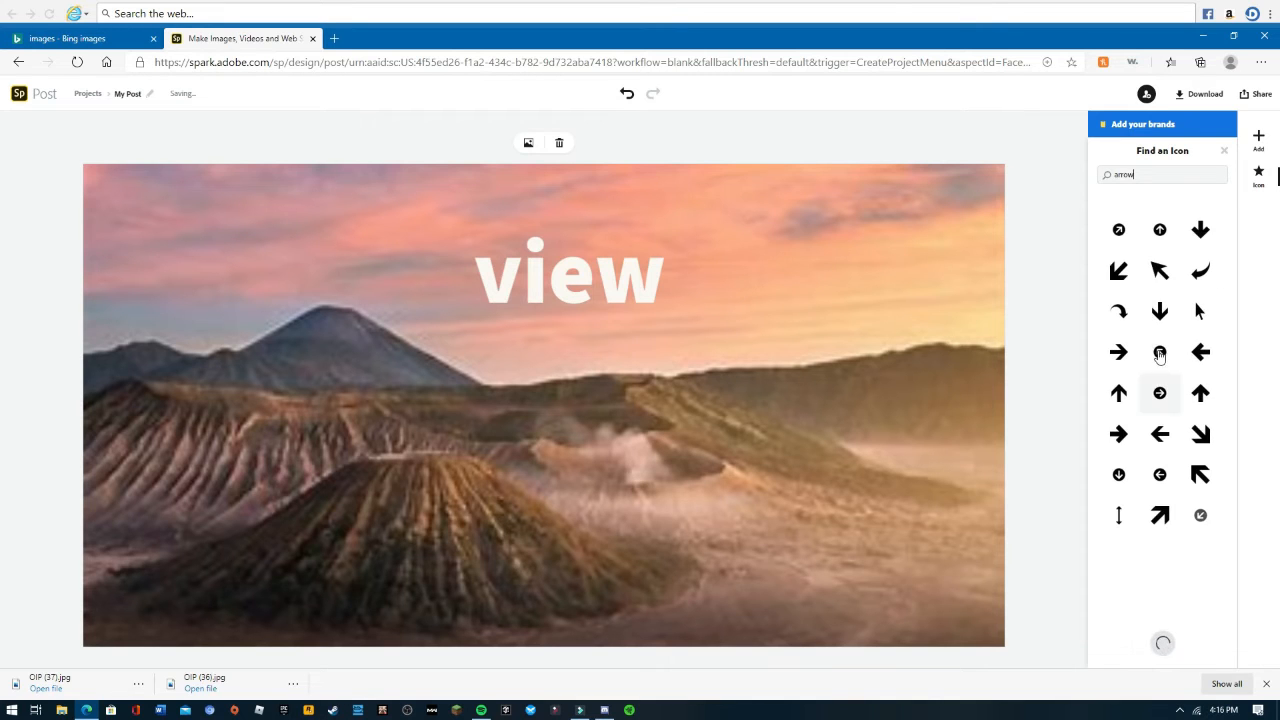
click(1161, 310)
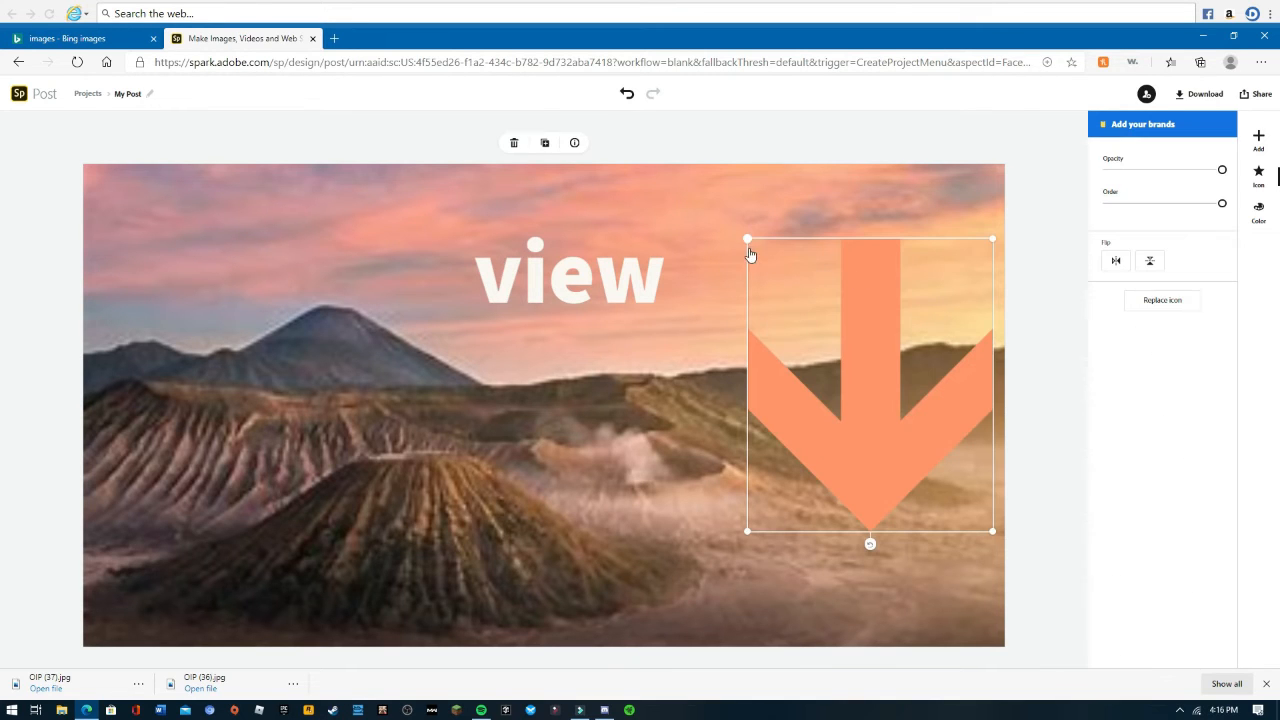
- Shrink the arrow and place it above the mountain peak, left of the text
drag(749, 244, 851, 360)
drag(940, 463, 413, 320)
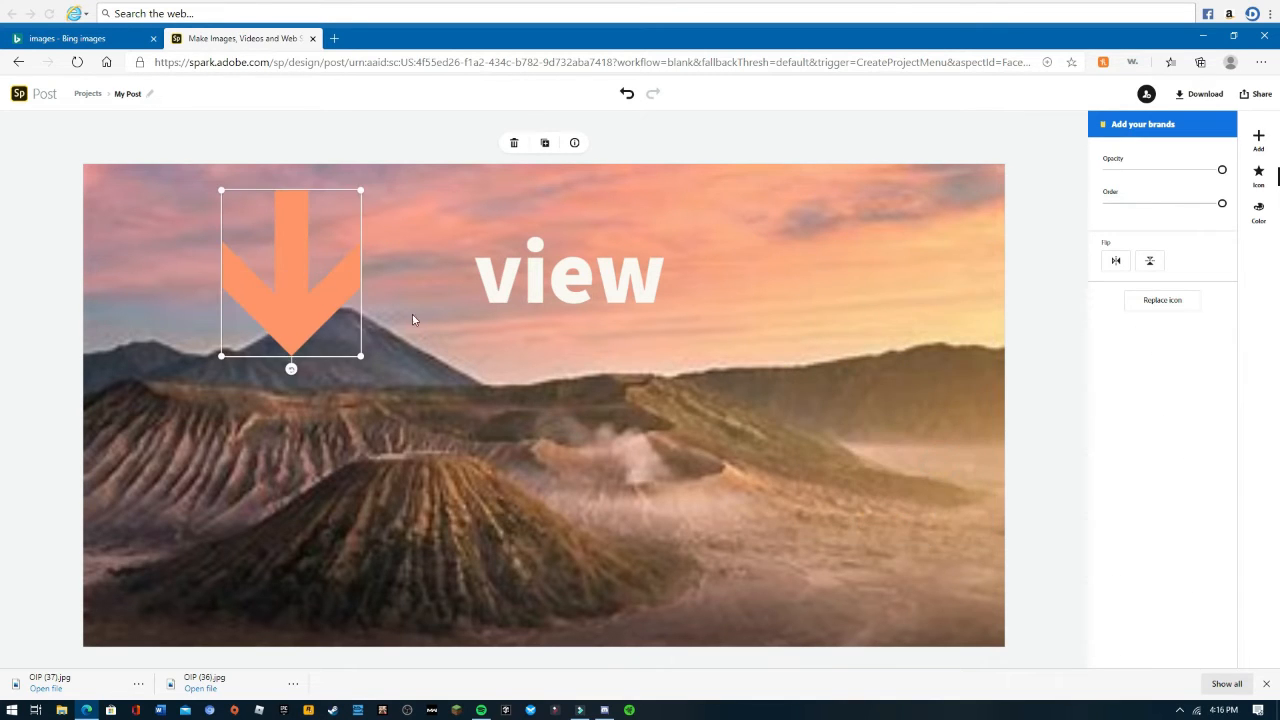
click(903, 131)
- Browse the Colors, Resize, Design and Templates options for the post
click(1259, 135)
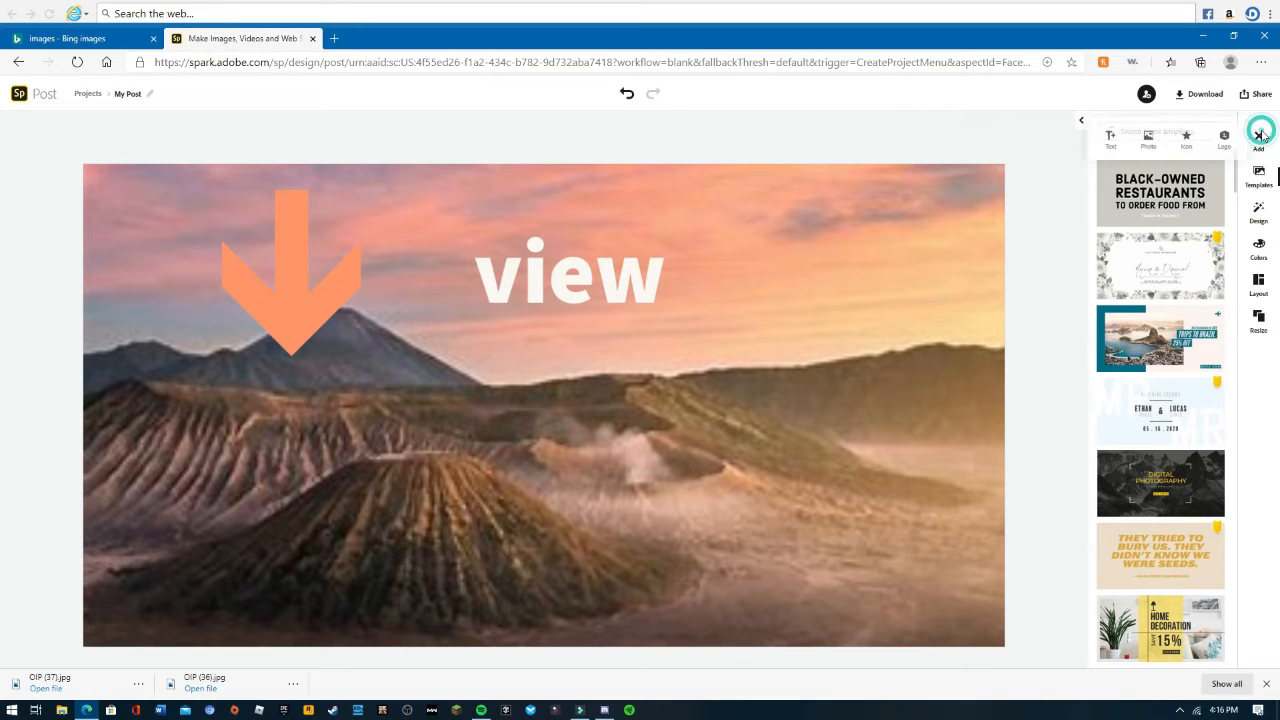
click(1258, 246)
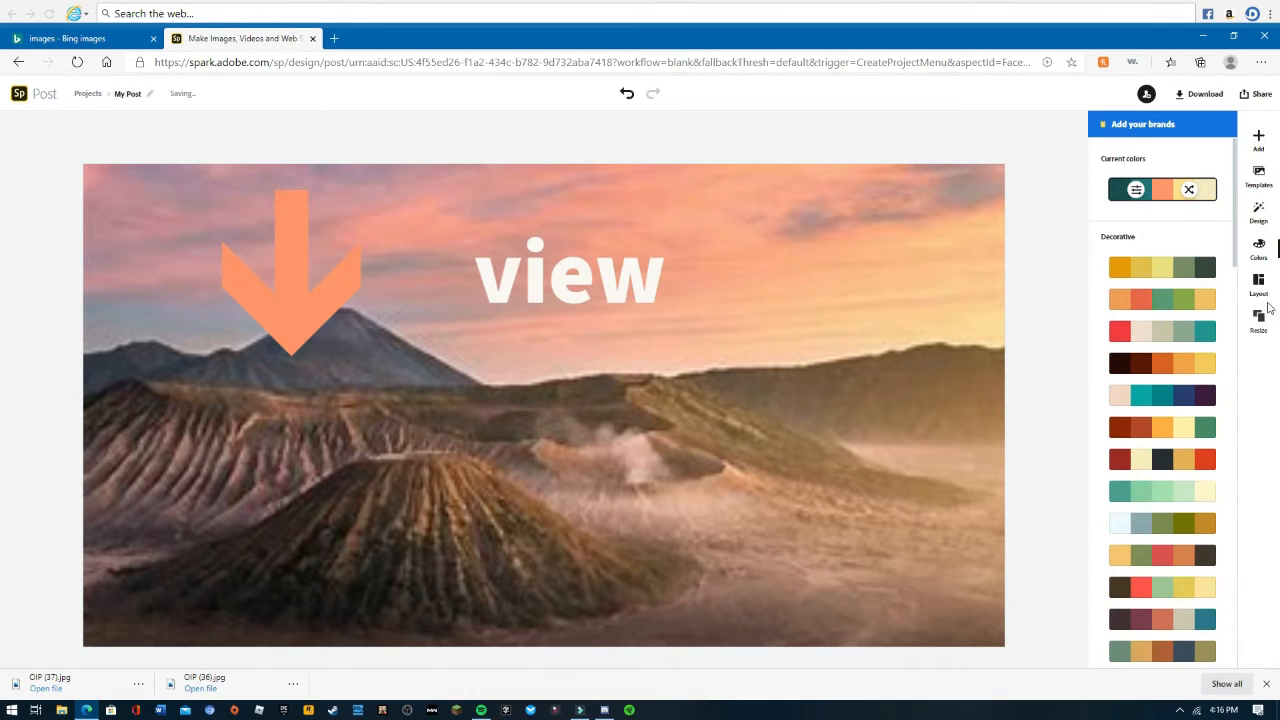
click(1260, 318)
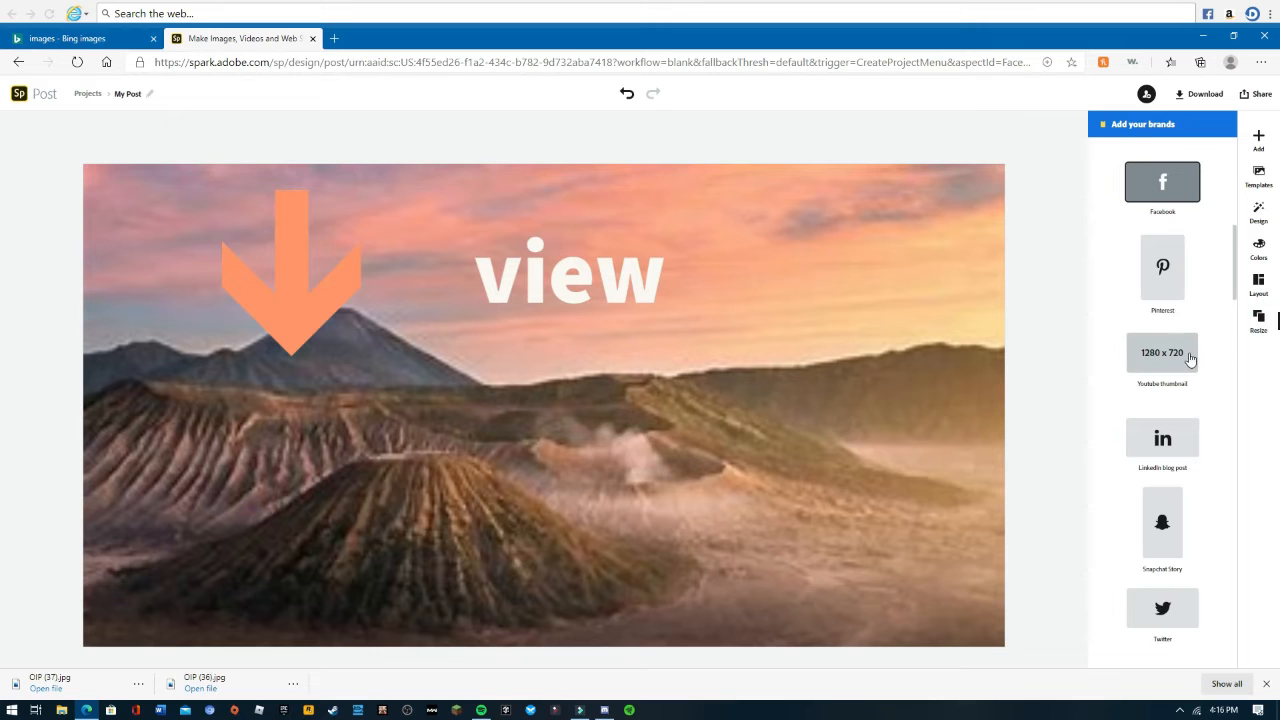
click(1259, 249)
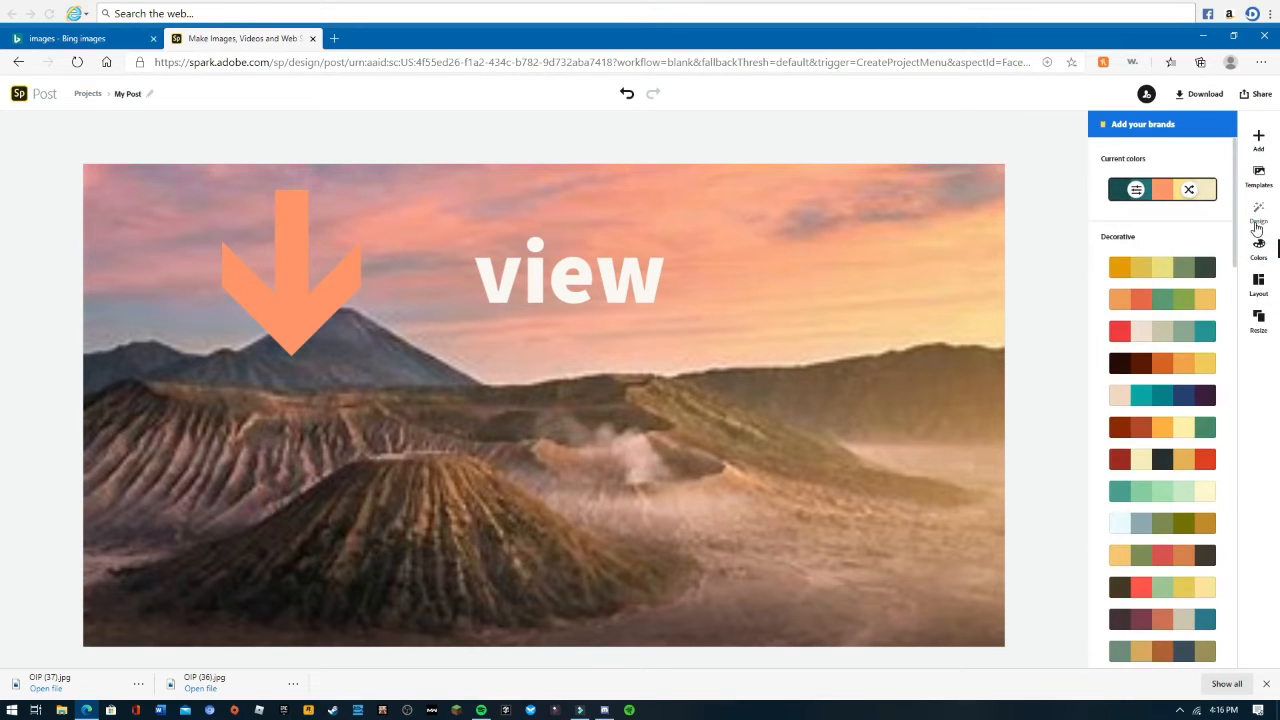
click(1257, 225)
scroll(1161, 515, down, 1)
scroll(1161, 515, down, 10)
scroll(1165, 447, down, 2)
scroll(1165, 447, up, 4)
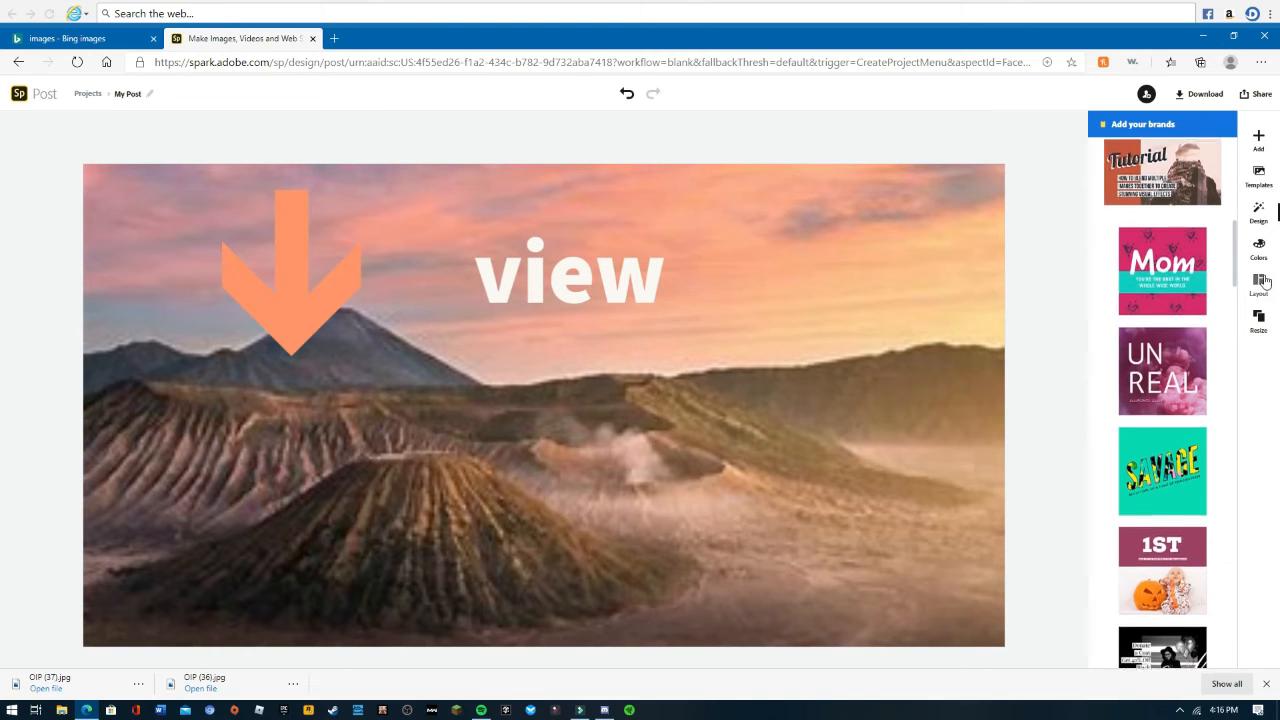
click(1258, 172)
scroll(1178, 305, down, 5)
scroll(1178, 305, down, 3)
scroll(1175, 308, up, 10)
scroll(1172, 311, up, 2)
- Download the finished post as a PNG image
click(1258, 140)
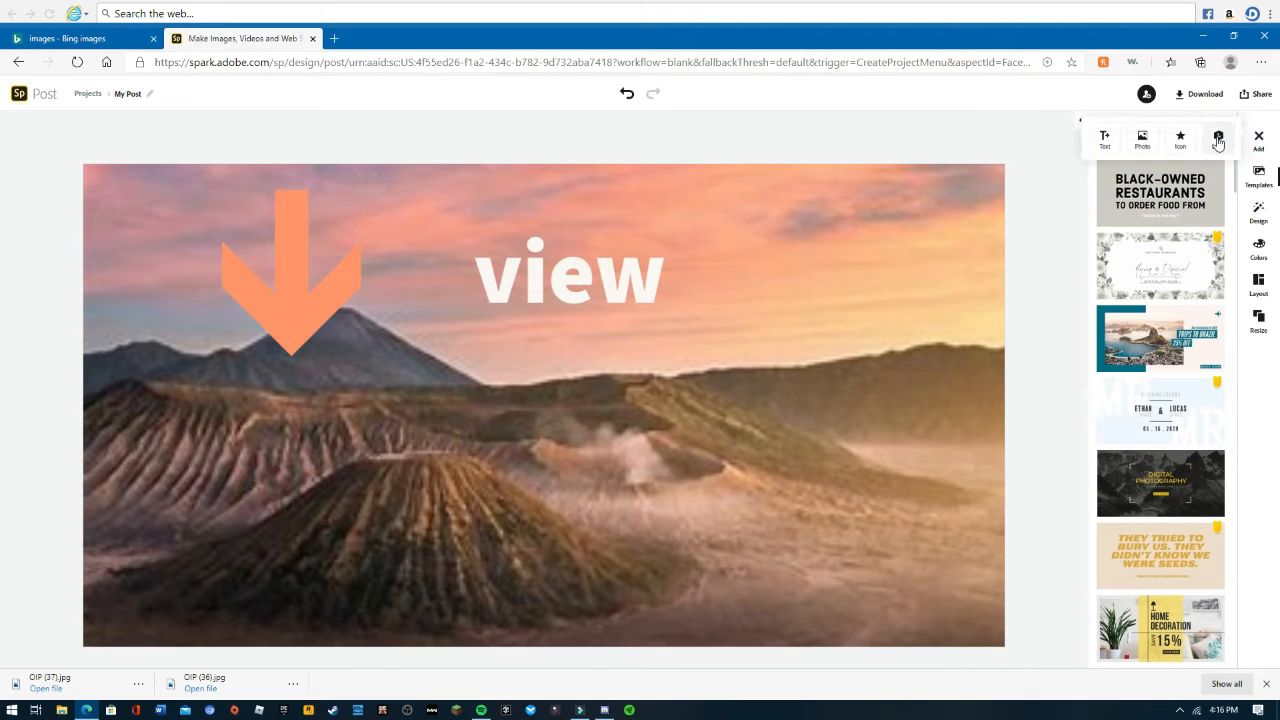
click(1075, 161)
click(1198, 94)
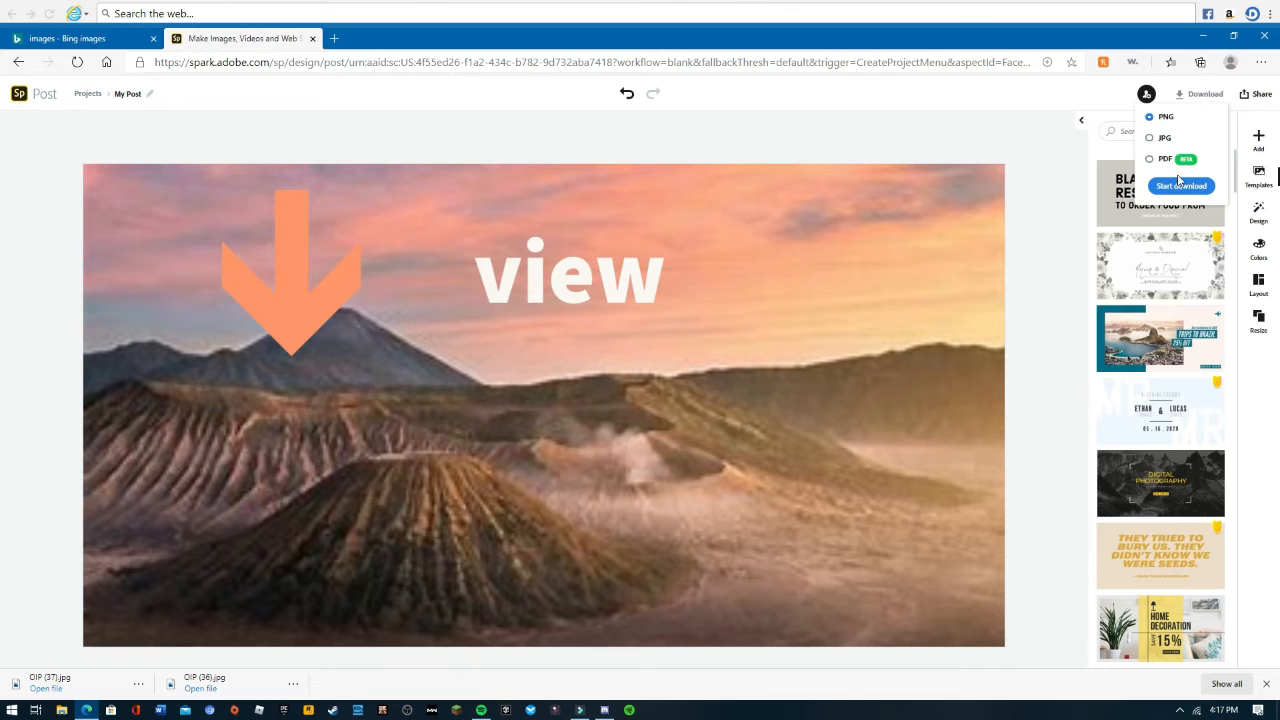
click(1181, 186)
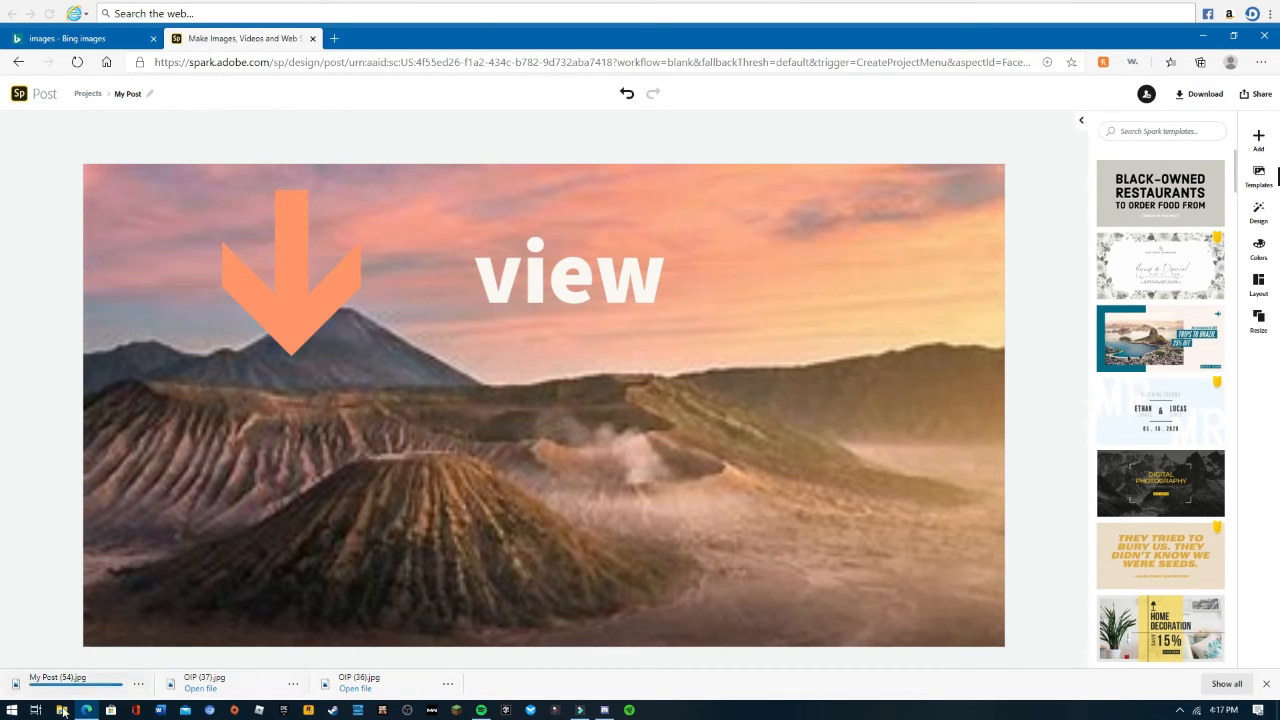
- Open the downloaded image in Photos, add it to the "Thumbnails For Posting" album, and close Photos
click(76, 688)
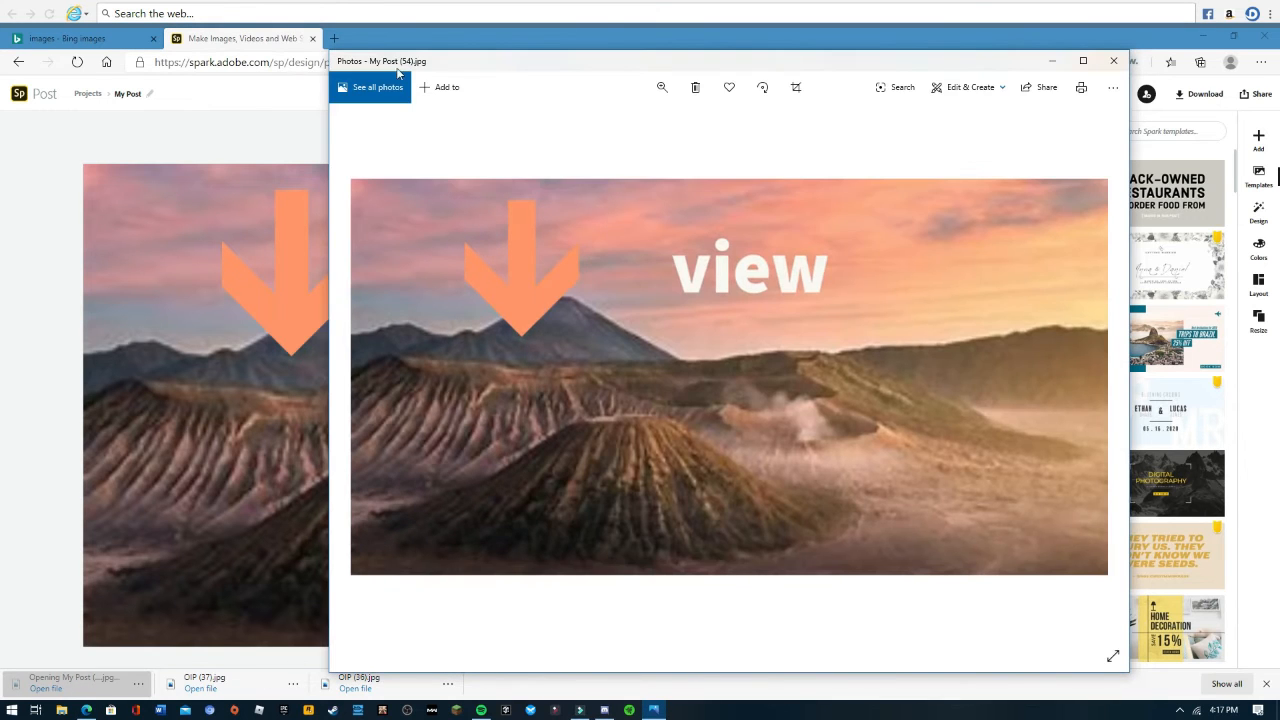
click(441, 87)
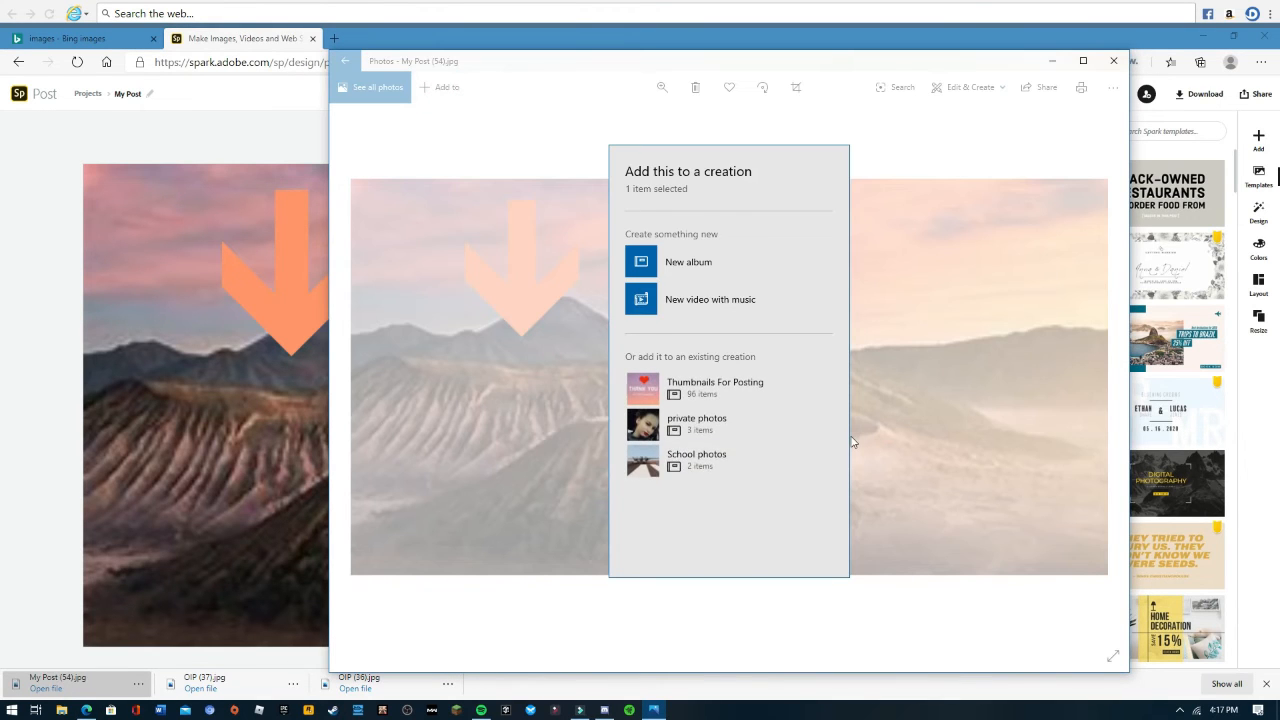
click(742, 389)
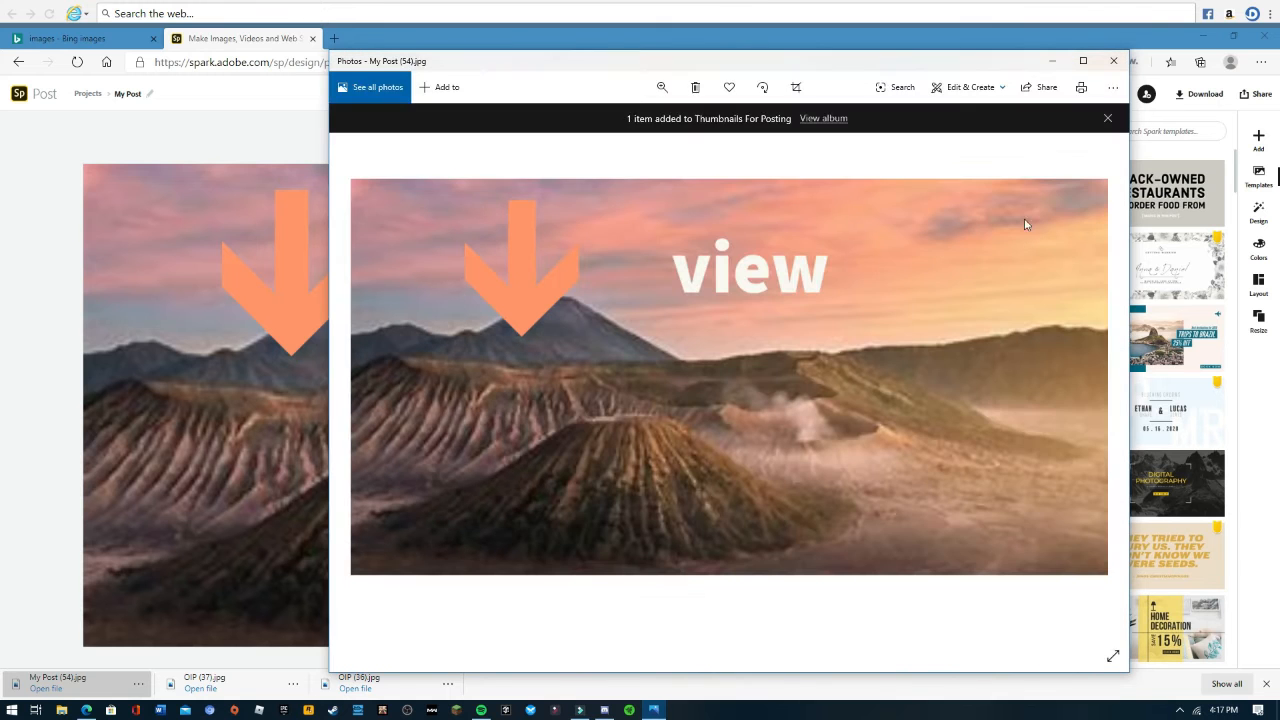
click(1113, 61)
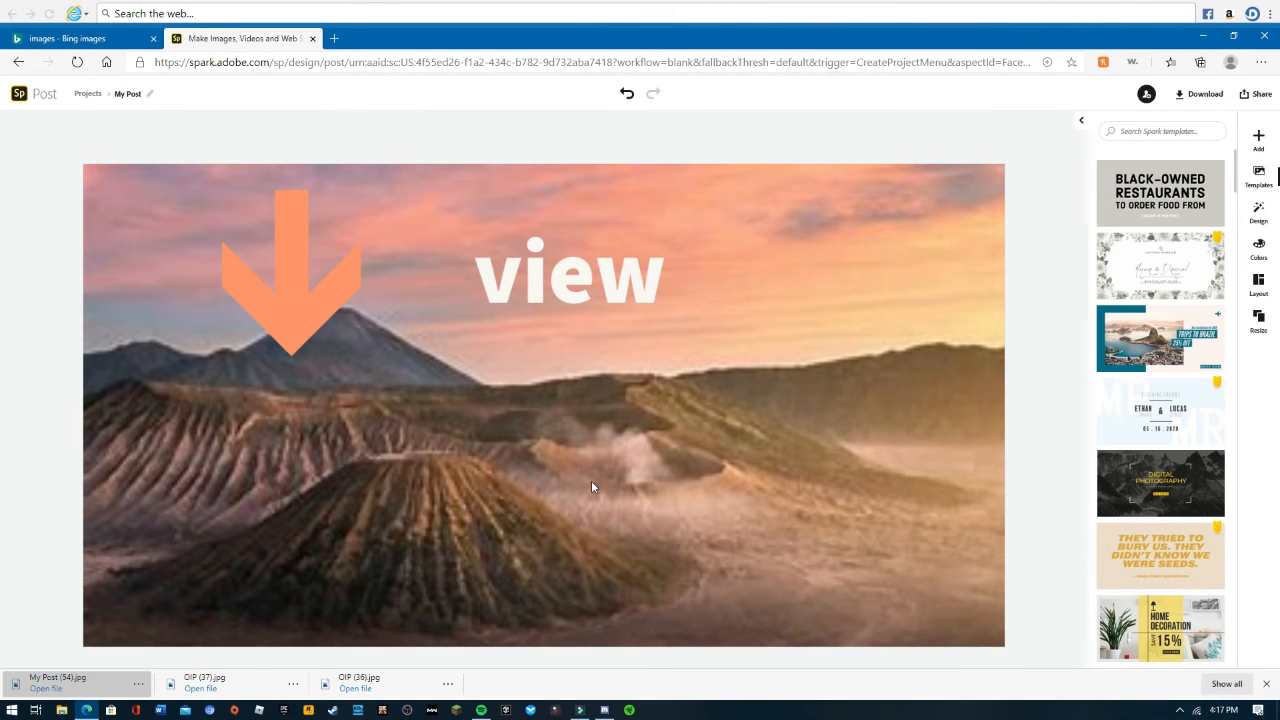
- Open the downloaded "My Post (54)" image from the Saved Pictures folder in Paint
click(1258, 320)
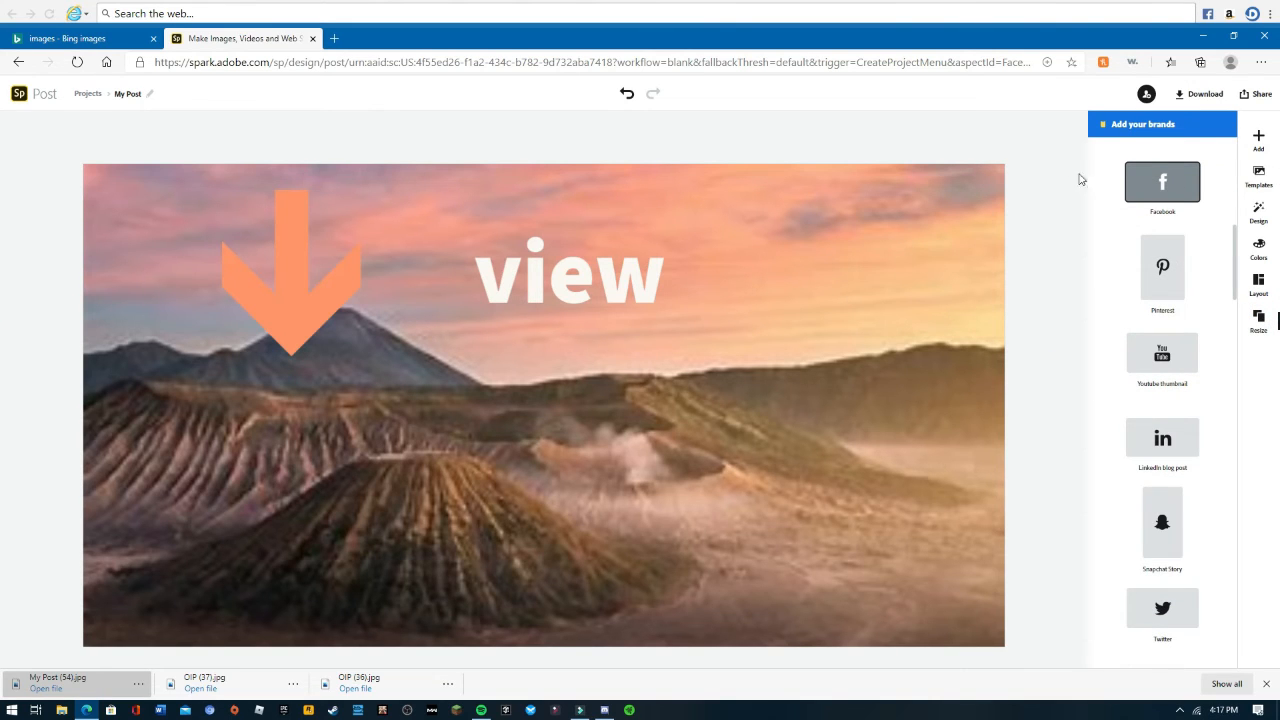
click(61, 710)
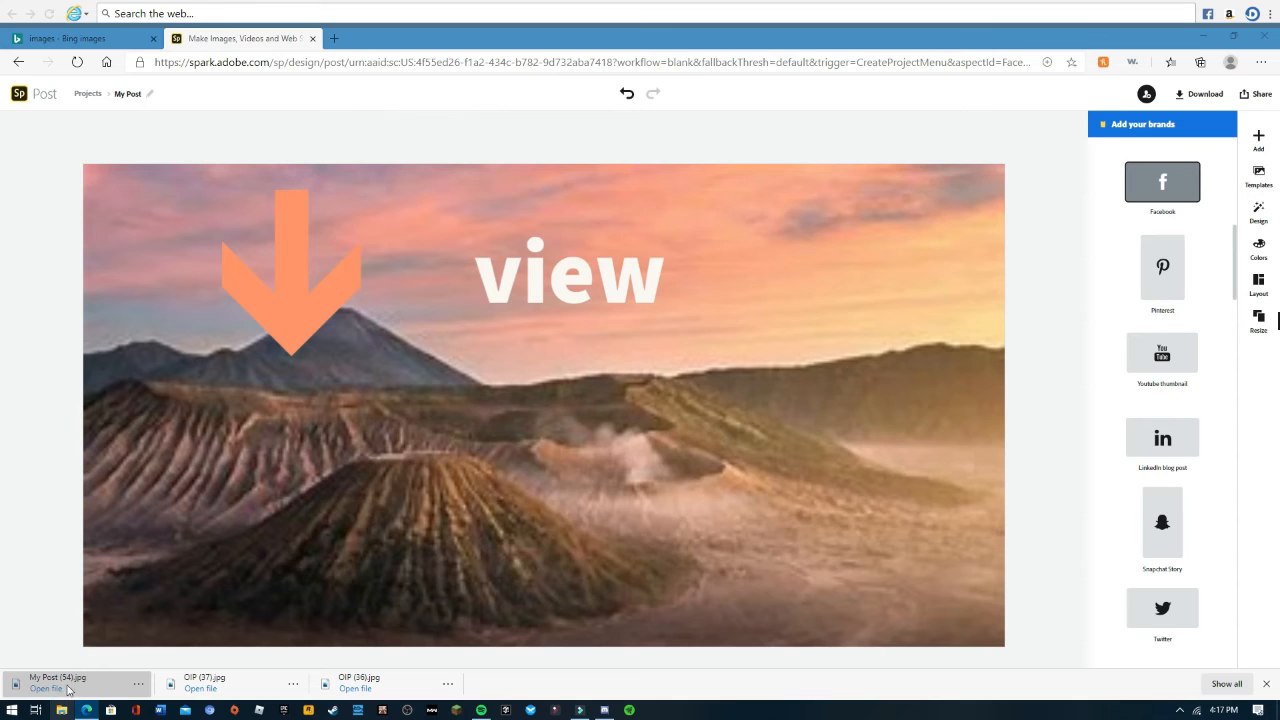
click(338, 394)
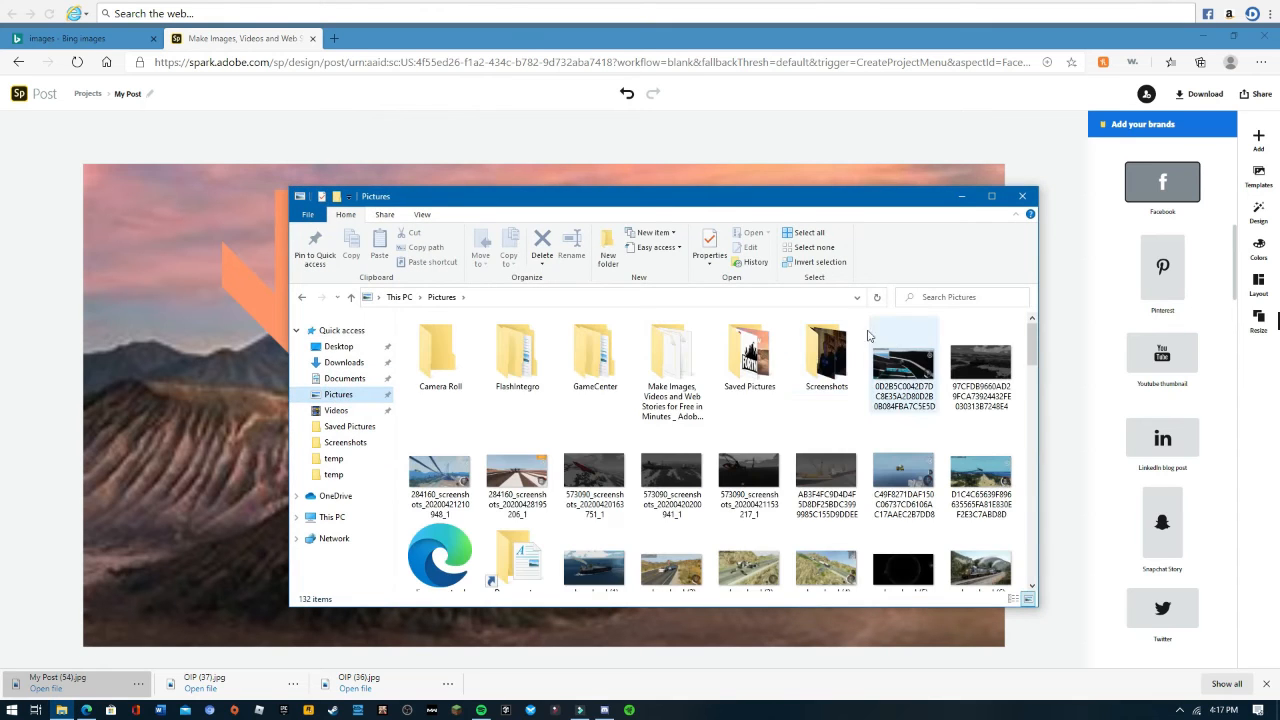
double_click(750, 355)
scroll(745, 485, down, 10)
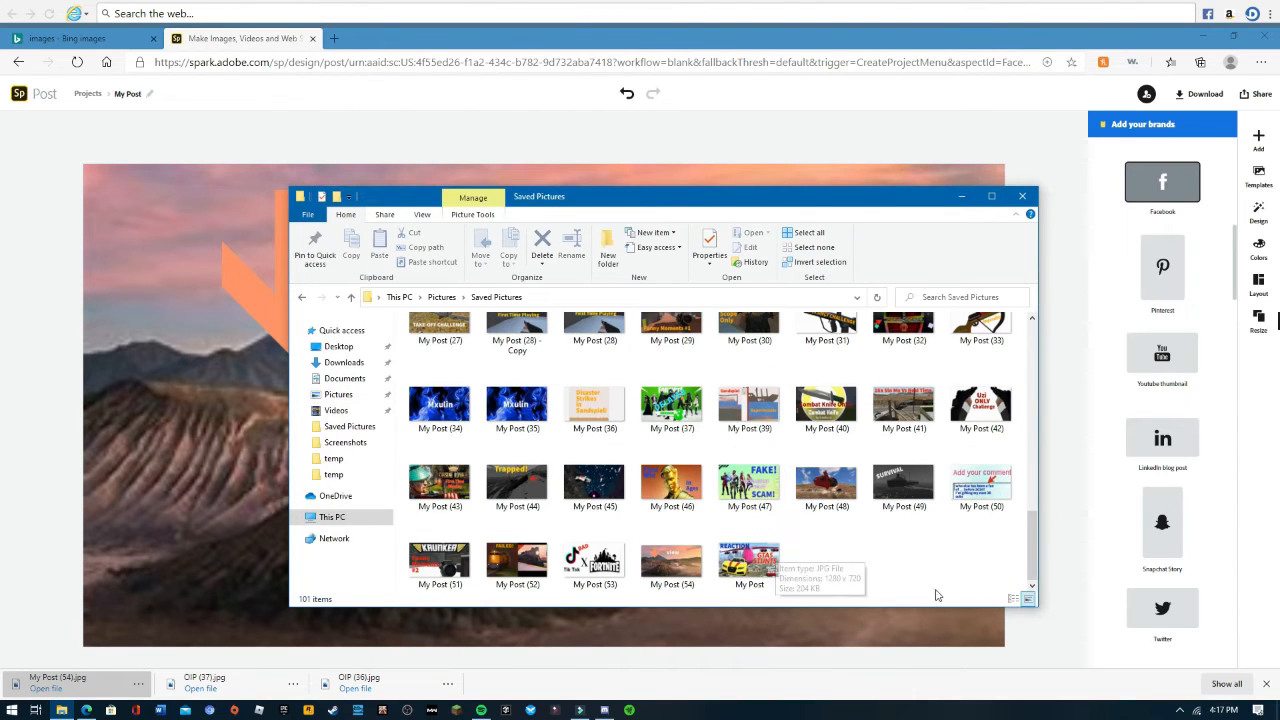
click(678, 567)
right_click(678, 567)
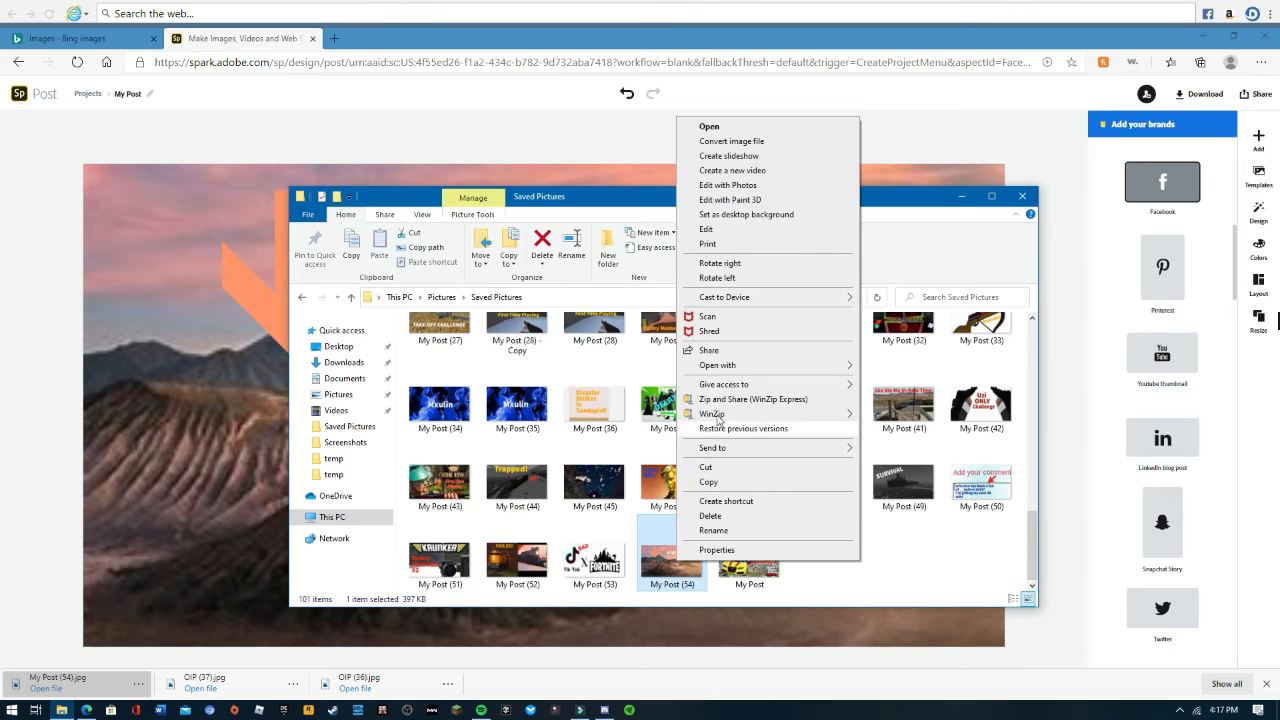
mouse_move(735, 366)
click(891, 366)
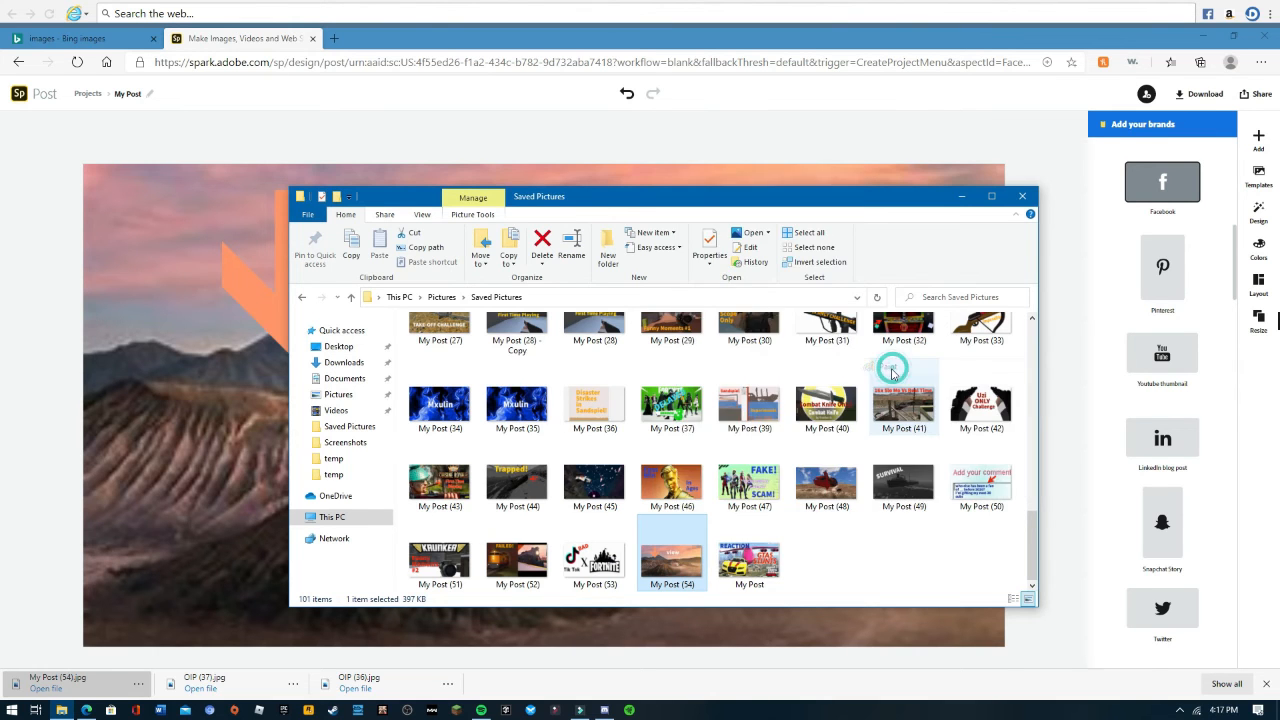
- Resize the image in pixels to 1280 by 720, without maintaining the aspect ratio
click(249, 160)
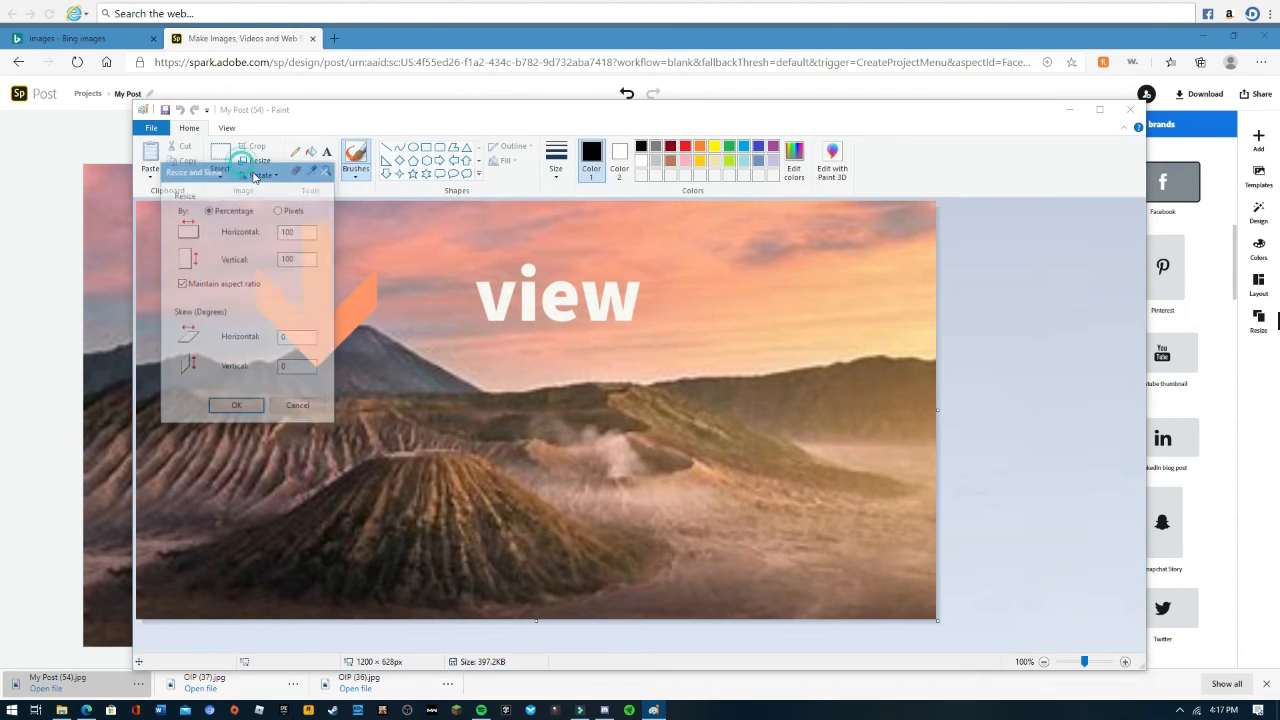
click(288, 211)
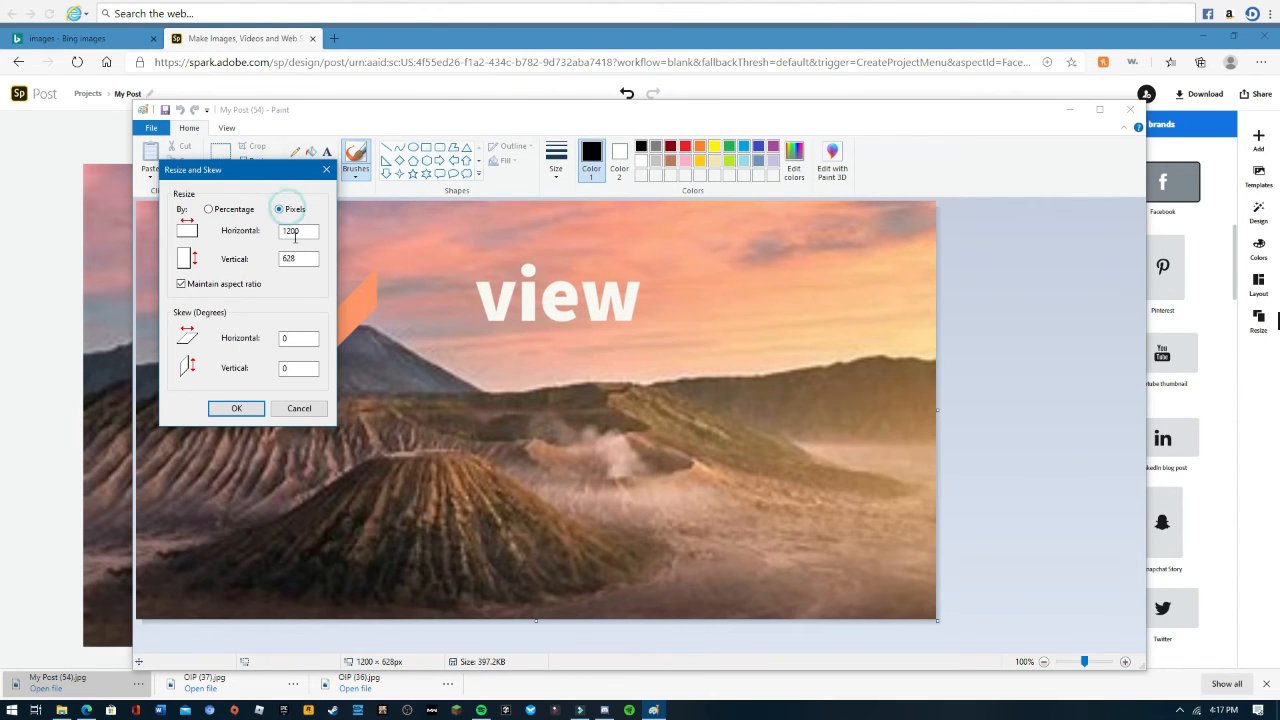
click(216, 285)
click(293, 257)
click(236, 408)
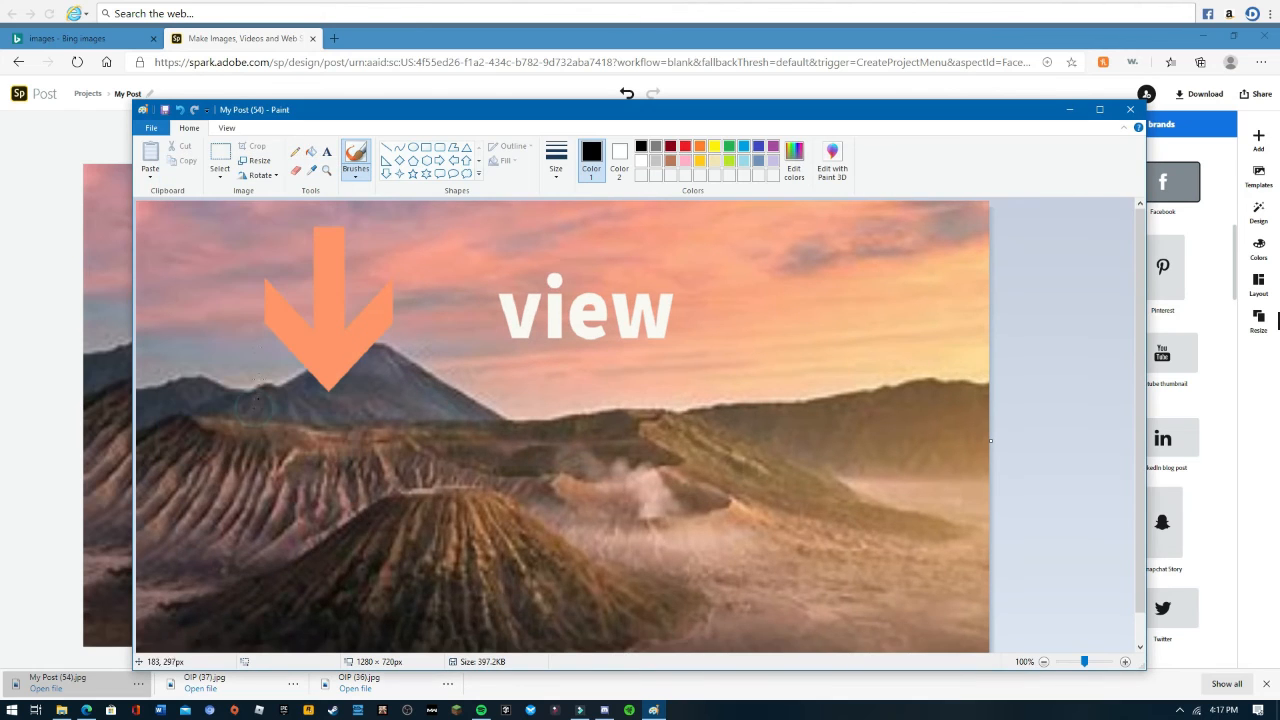
- Save the resized image and close Paint, returning to the post
click(166, 116)
click(1130, 109)
click(1022, 196)
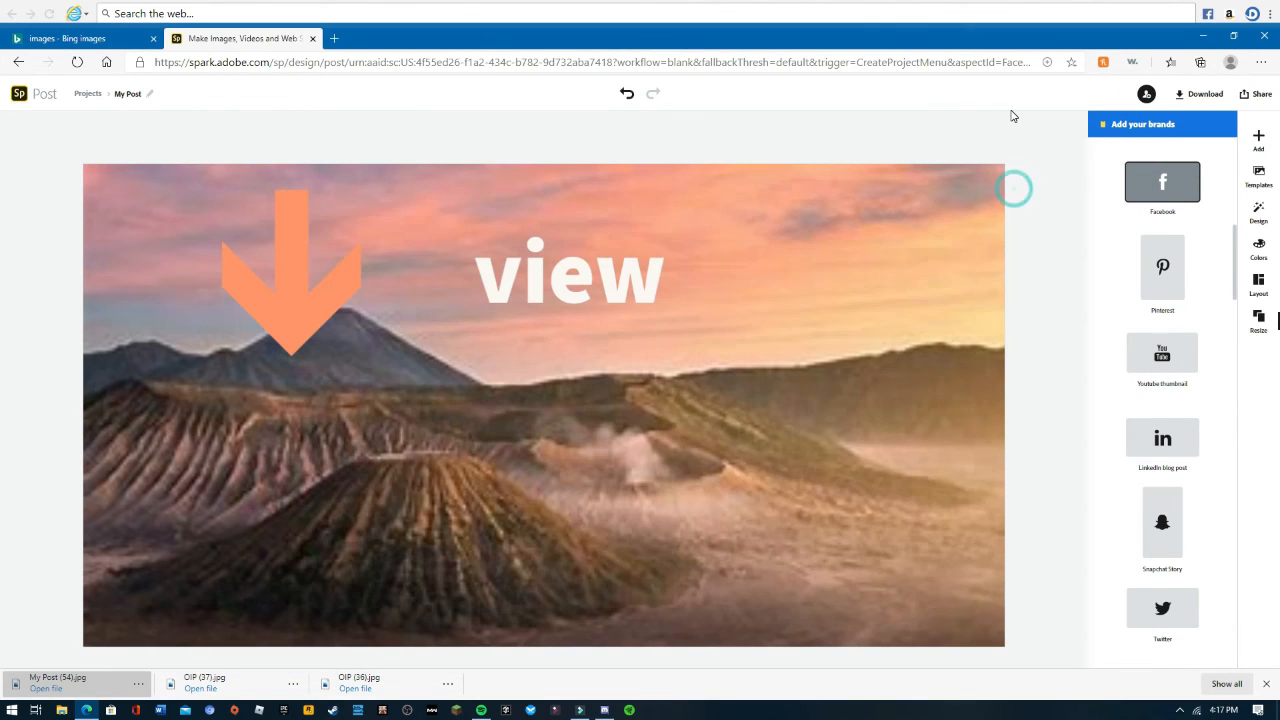